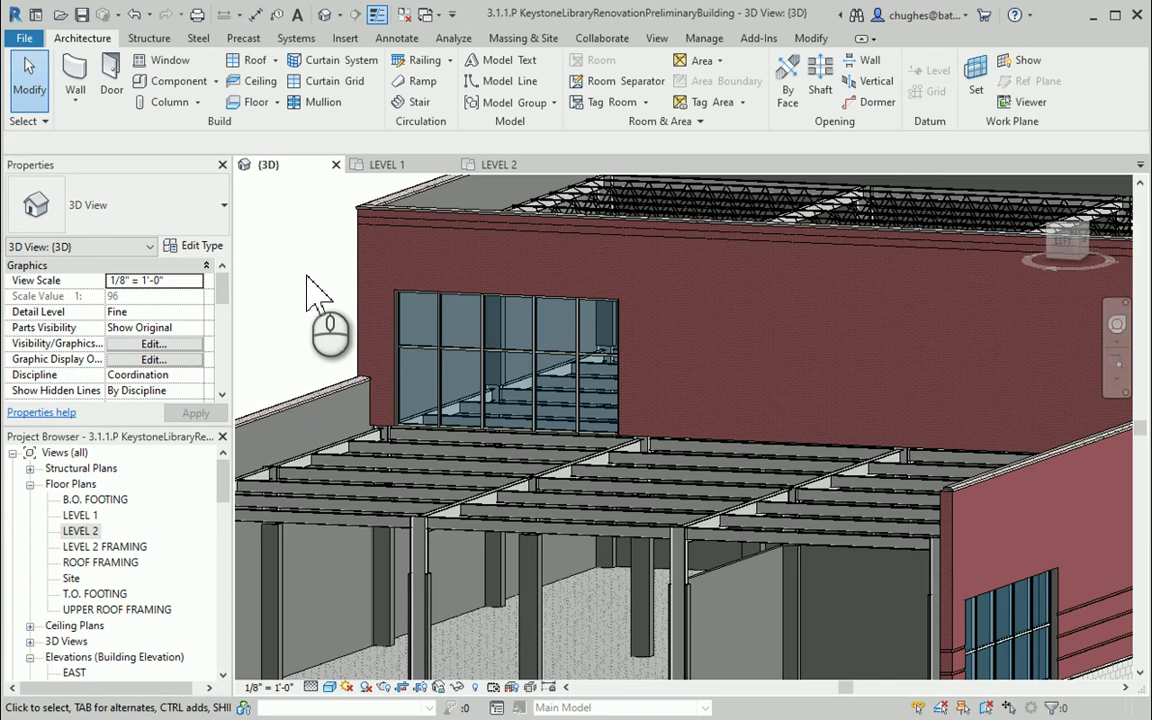
# - Try to place a Single-Flush 36" x 84" door in the curtain wall on the LEVEL 2 floor plan
pyautogui.doubleClick(87, 534)
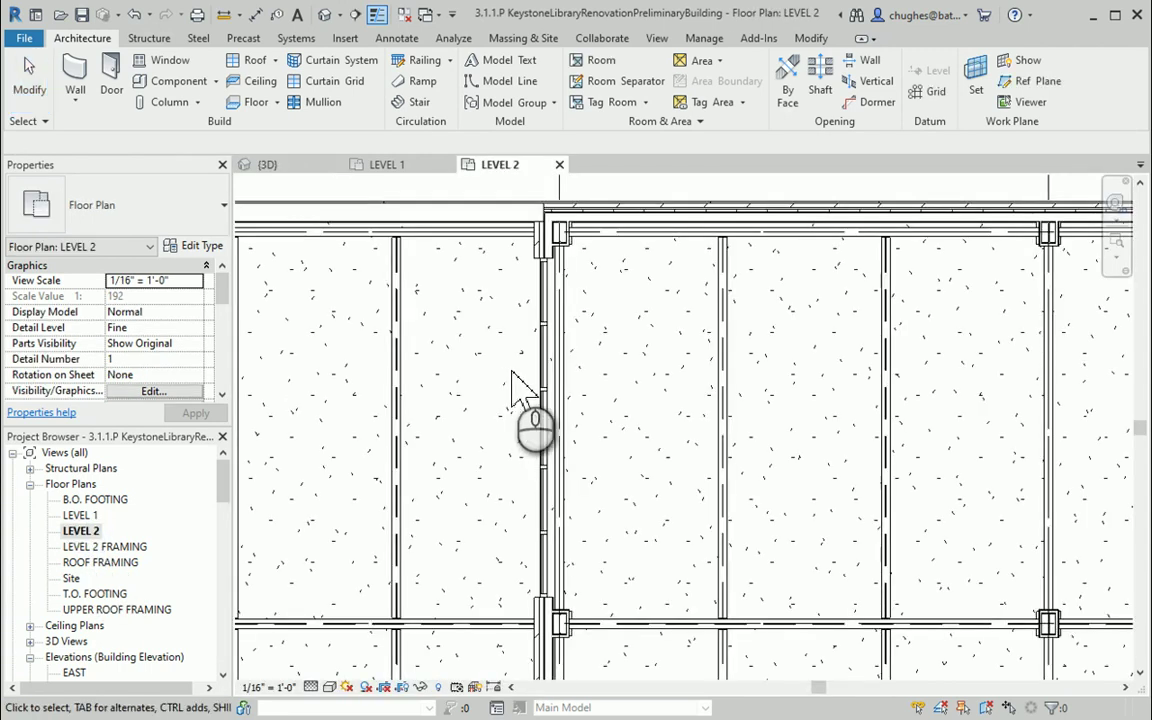
pyautogui.click(112, 80)
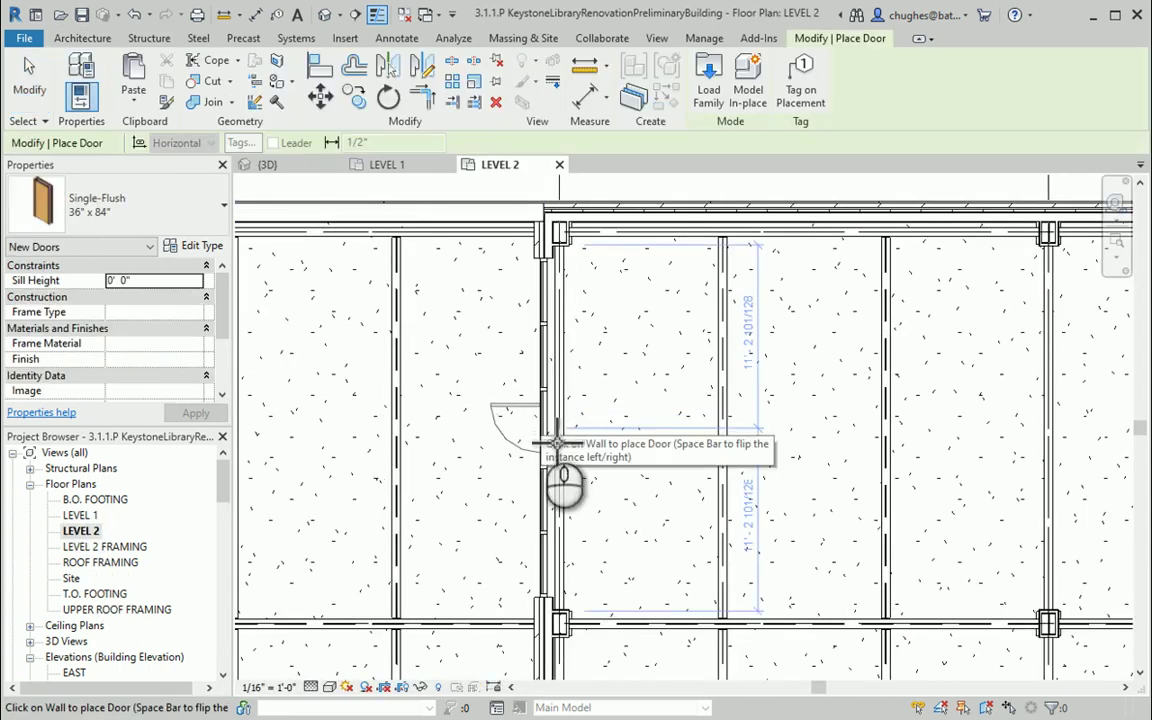
pyautogui.click(556, 442)
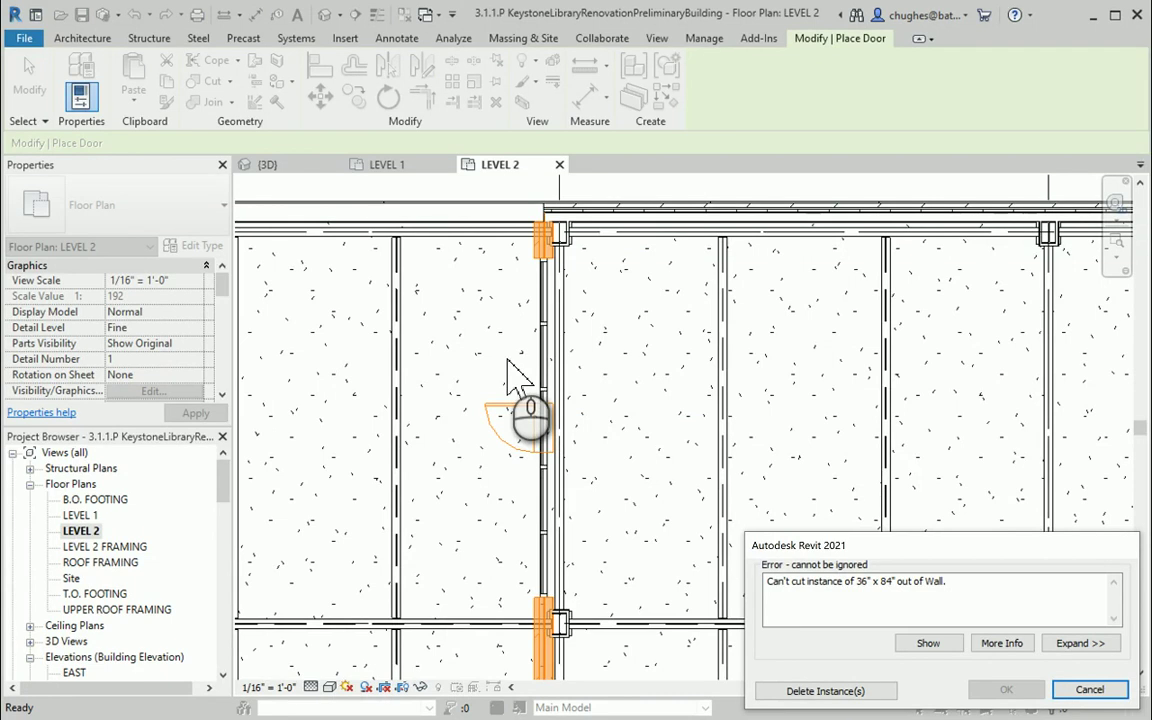
pyautogui.click(1090, 690)
pyautogui.press('Escape')
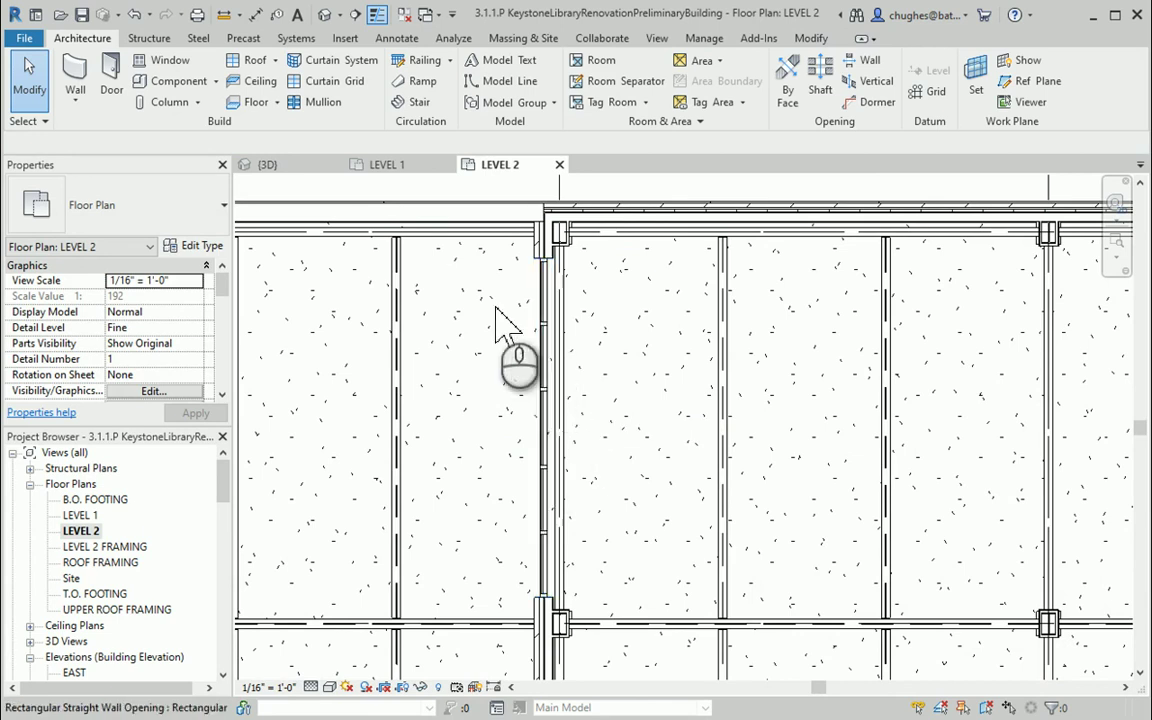
# - Load the Door-Curtain-Wall-Double-Glass, Door-Curtain-Wall-Double-Storefront and Door-Curtain-Wall-Single-Glass families from the Doors library folder
pyautogui.click(352, 38)
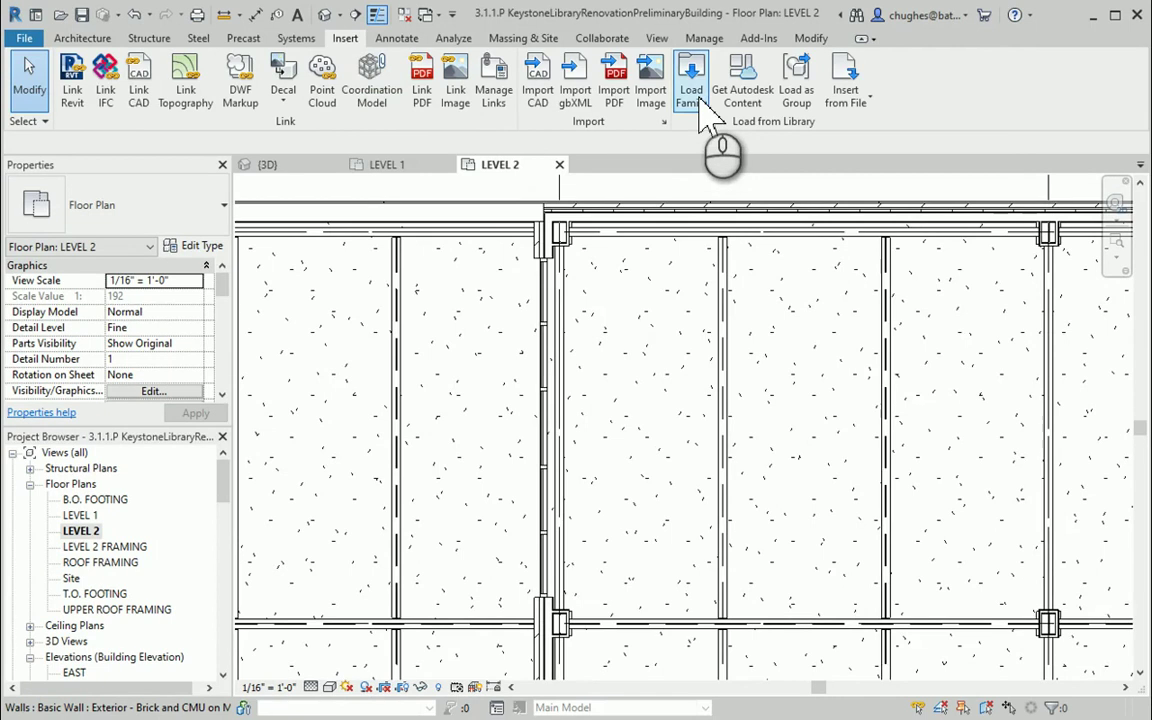
pyautogui.click(701, 106)
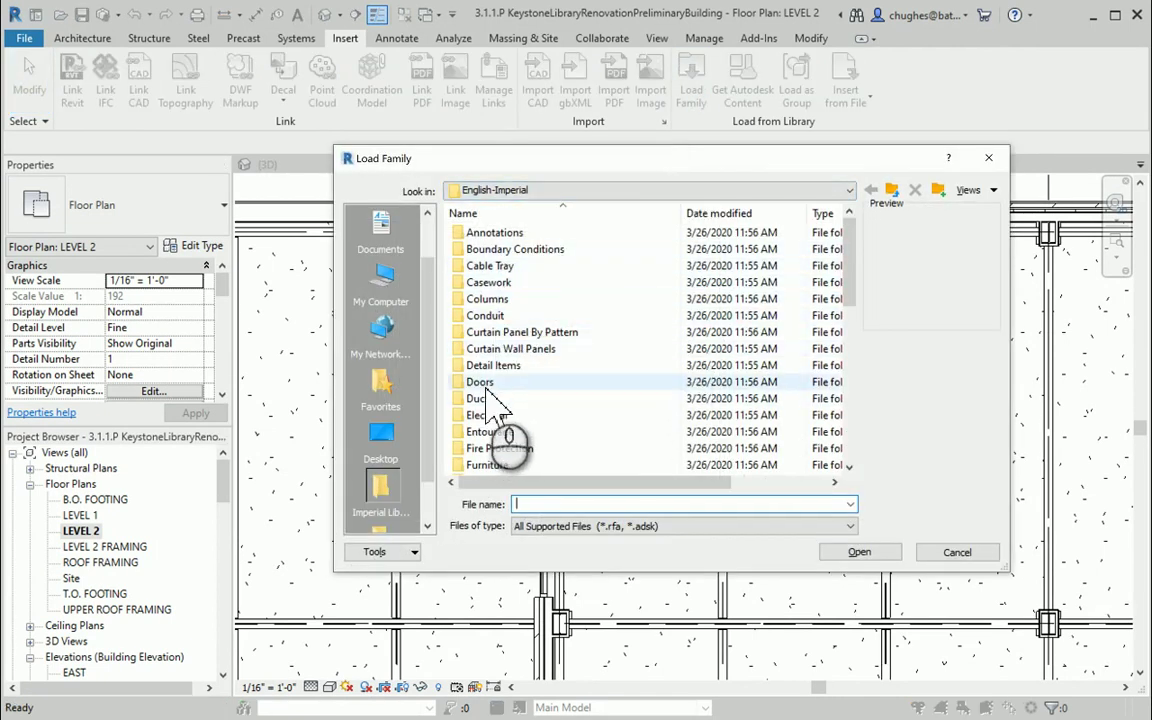
pyautogui.doubleClick(488, 383)
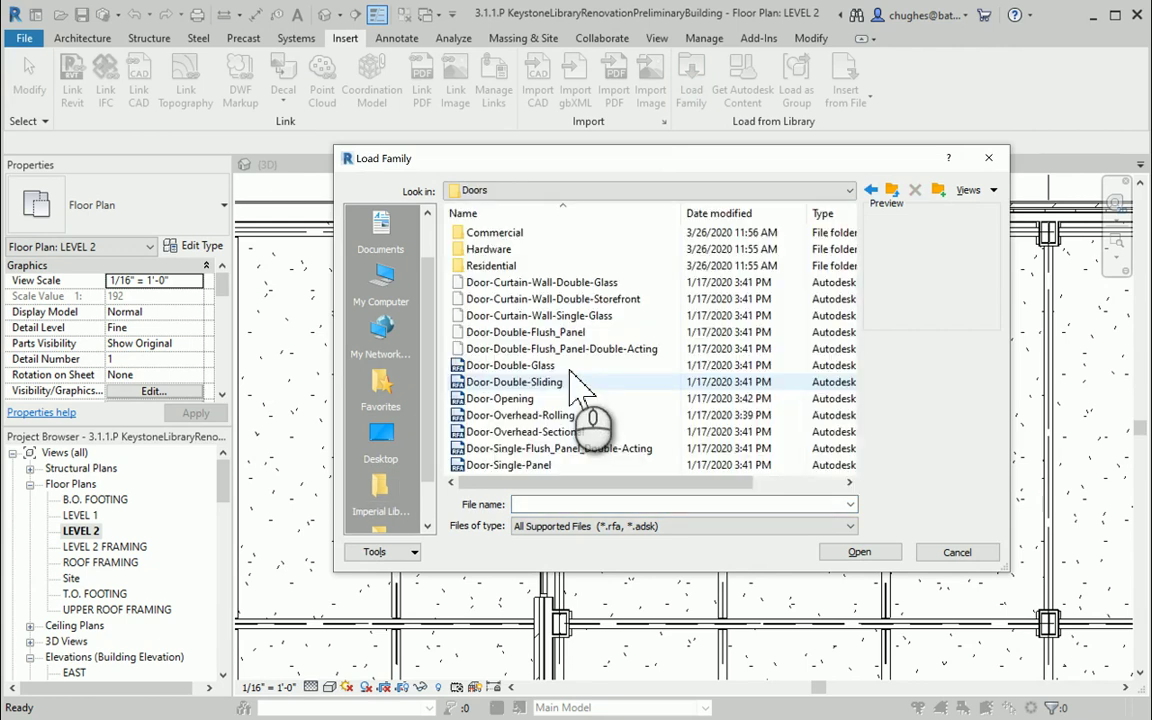
pyautogui.click(520, 283)
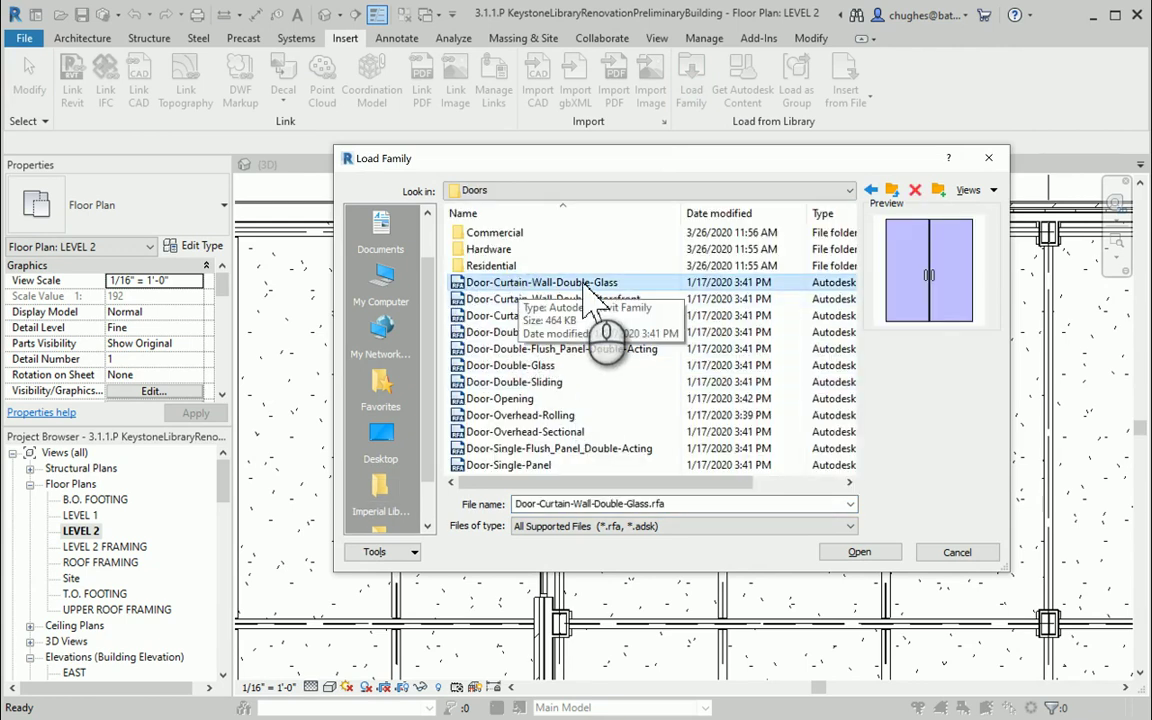
pyautogui.click(575, 299)
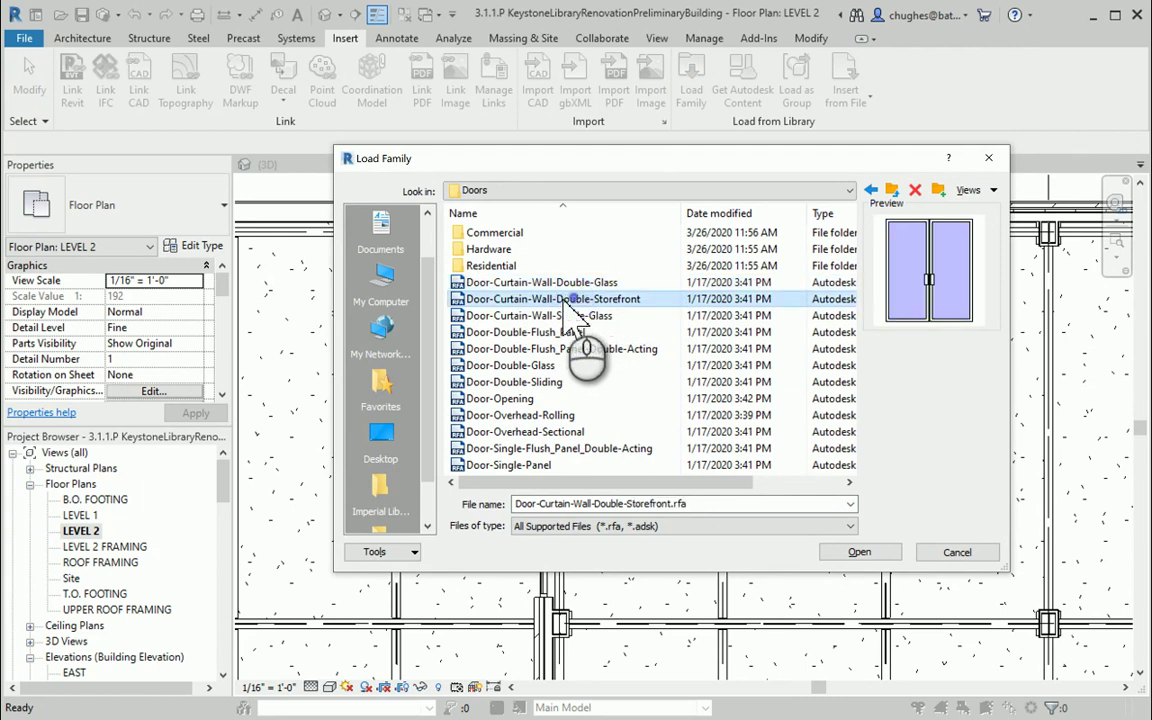
pyautogui.click(580, 316)
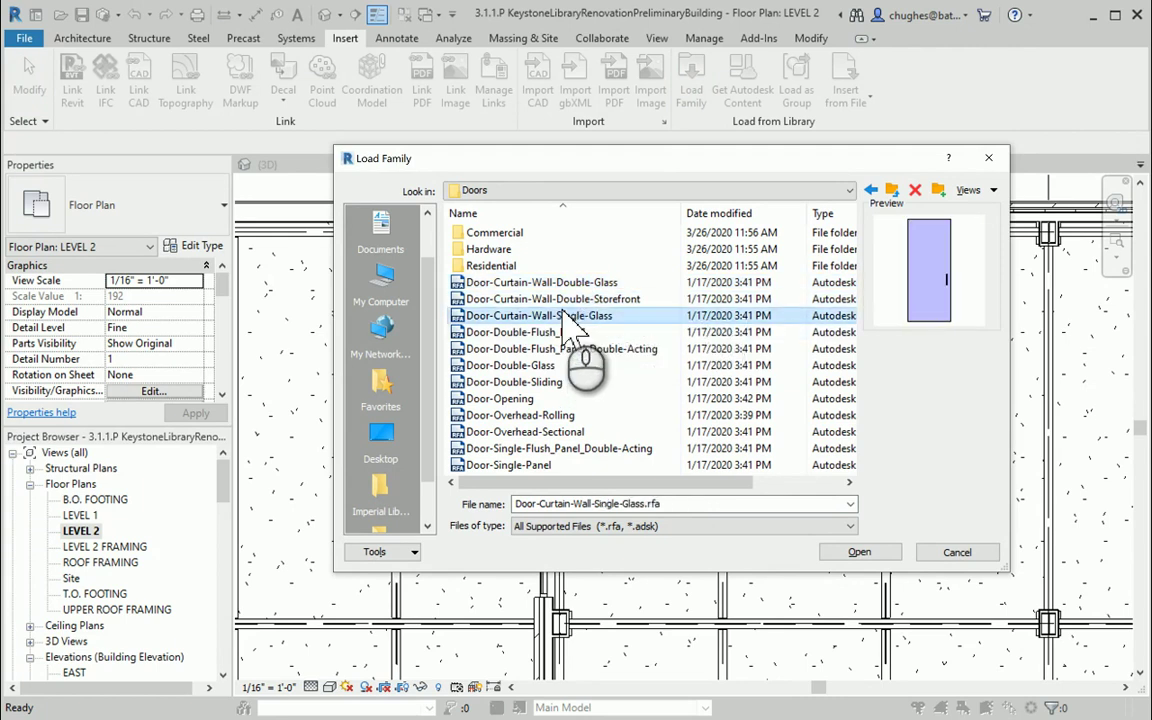
pyautogui.keyDown('ctrl'); pyautogui.click(570, 299); pyautogui.keyUp('ctrl')
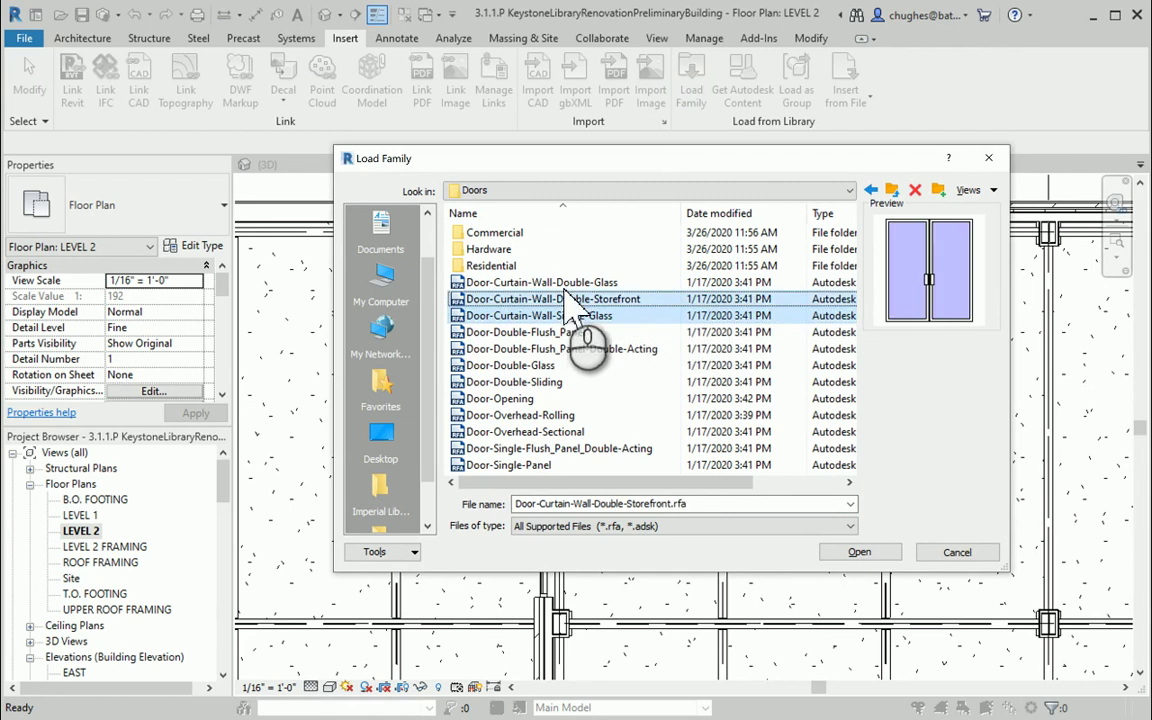
pyautogui.keyDown('ctrl'); pyautogui.click(565, 283); pyautogui.keyUp('ctrl')
pyautogui.click(859, 551)
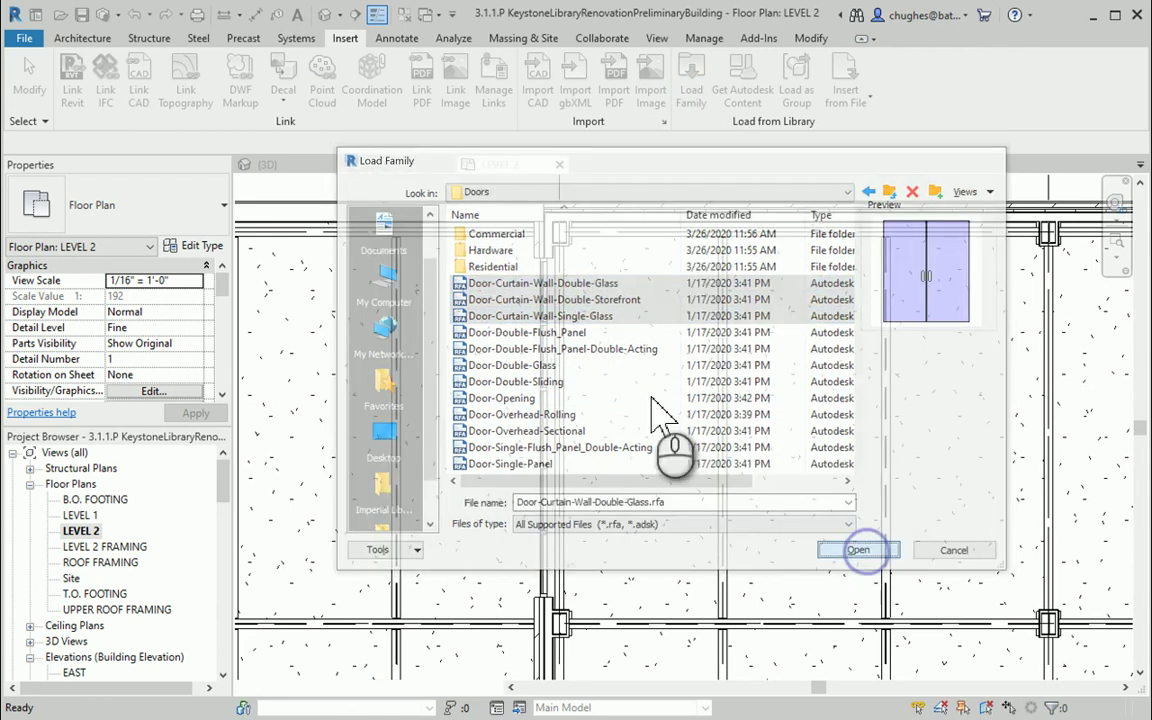
pyautogui.click(634, 410)
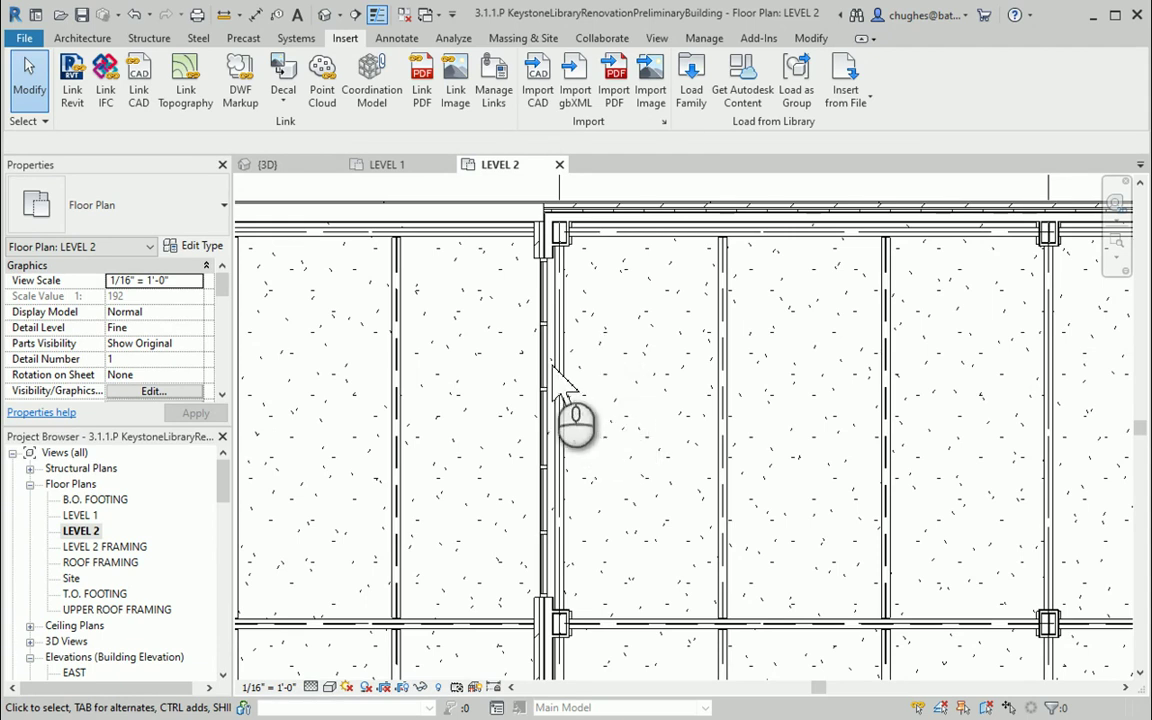
# - In the 3D view, replace the lower middle glazed panel of the Level 2 curtain wall with the Door-Curtain-Wall-Double-Storefront type
pyautogui.click(327, 15)
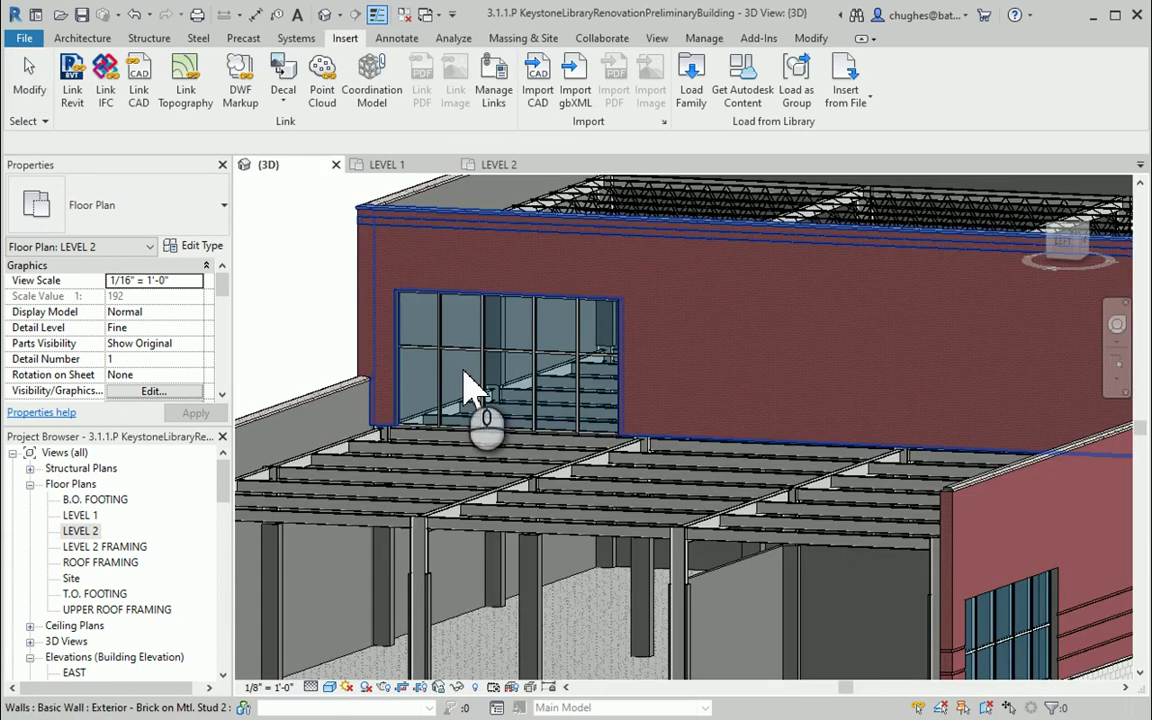
pyautogui.scroll(5, 476, 372)
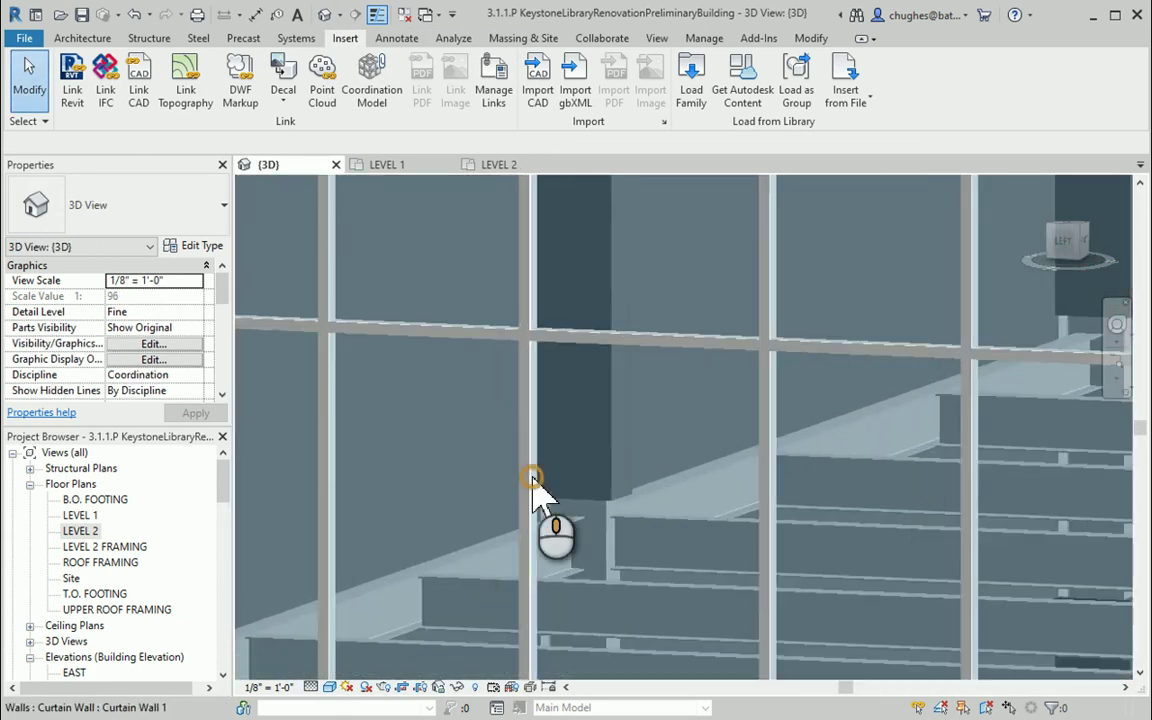
pyautogui.scroll(-2, 519, 410)
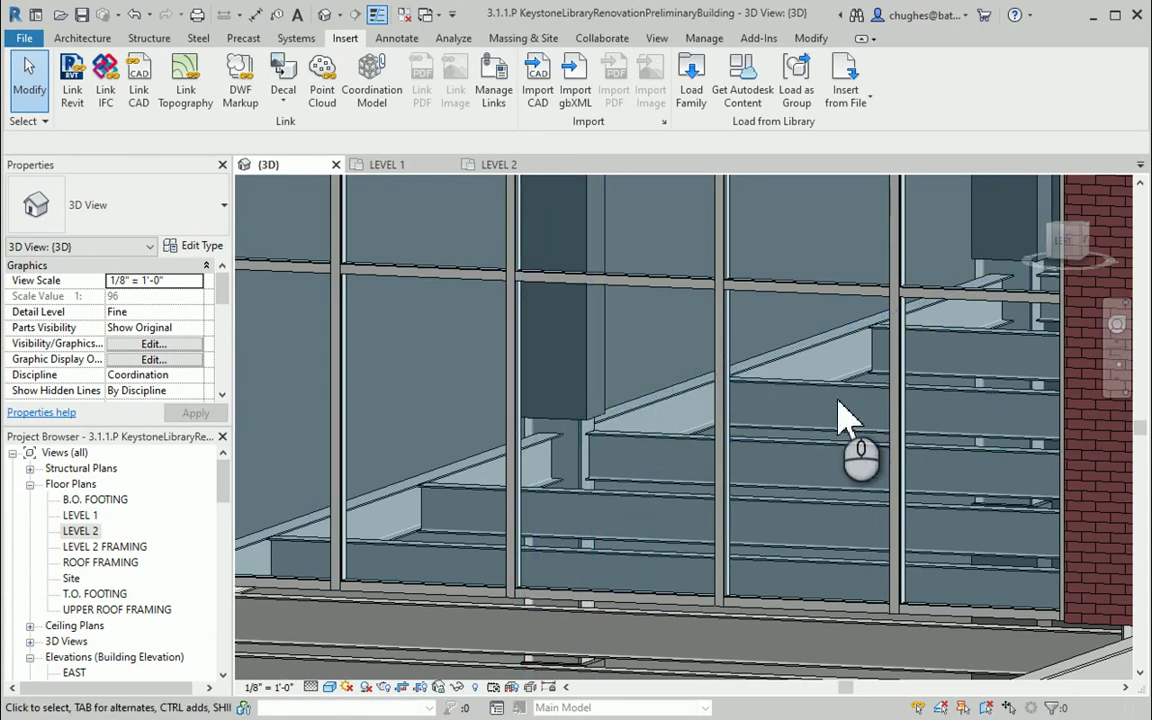
pyautogui.click(672, 306)
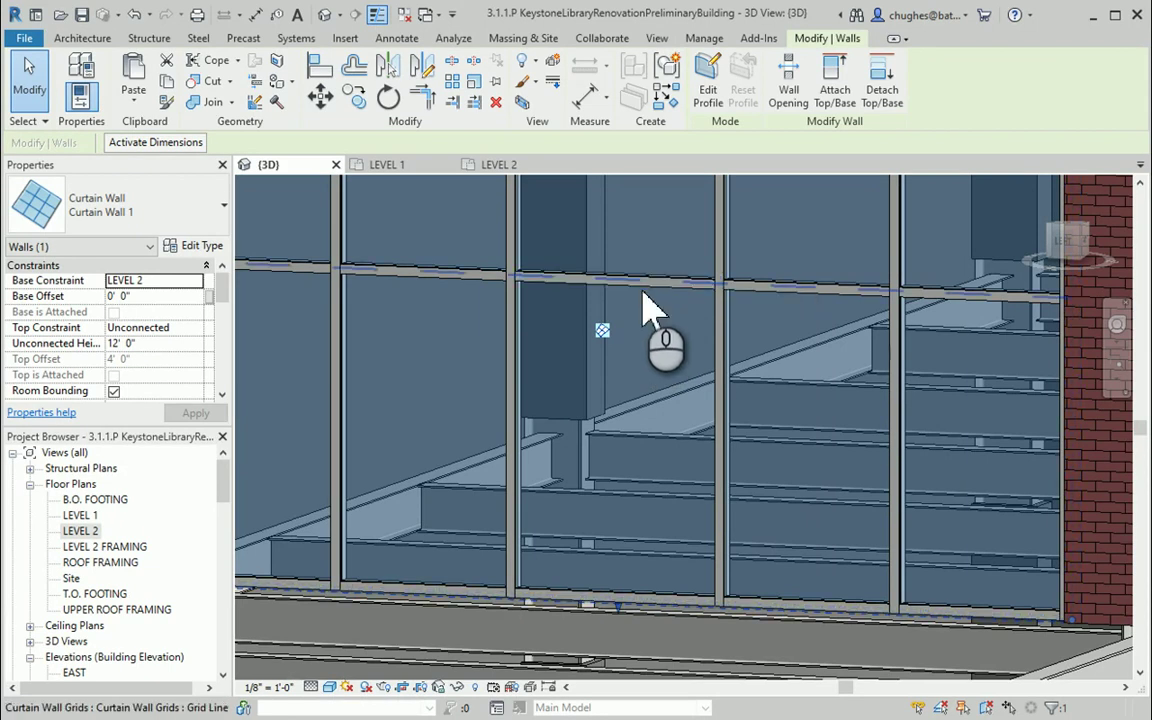
pyautogui.press('Tab')
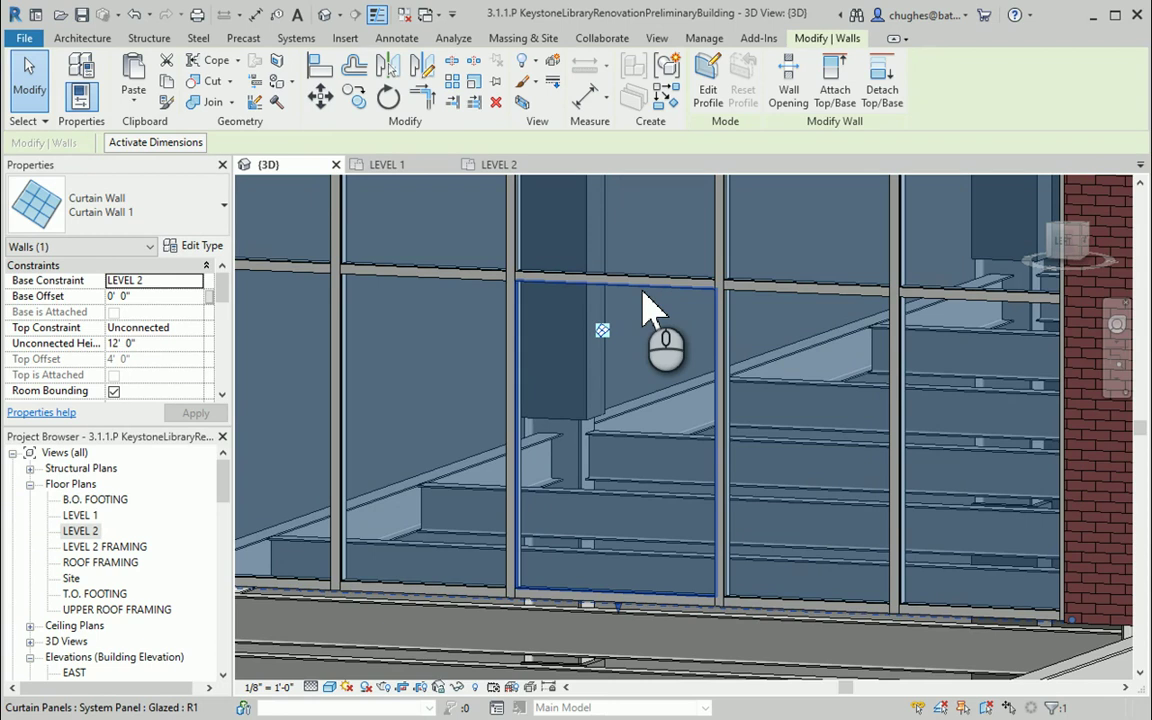
pyautogui.press('Tab')
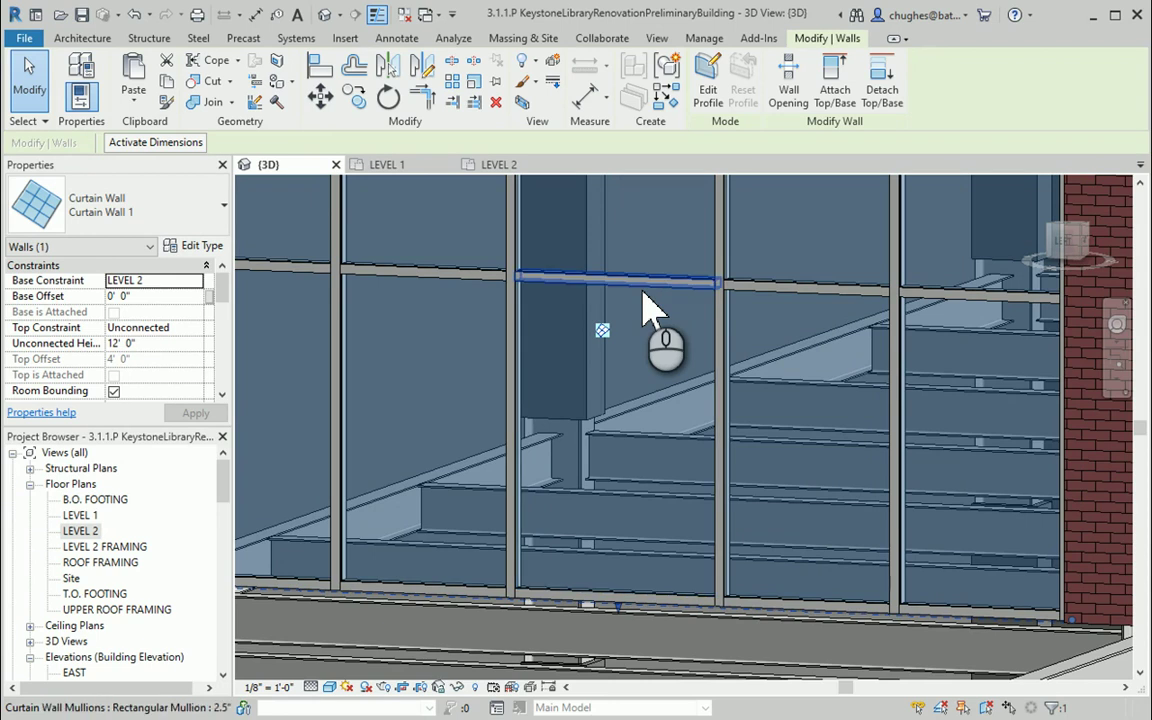
pyautogui.press('Tab')
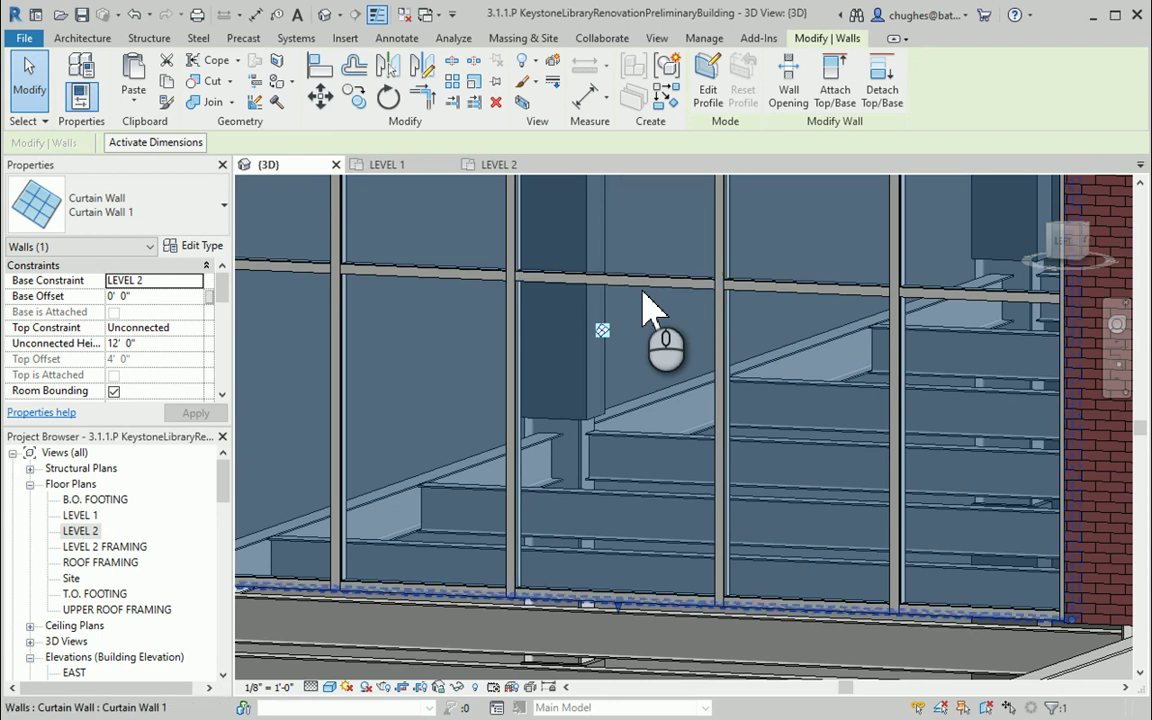
pyautogui.press('Tab')
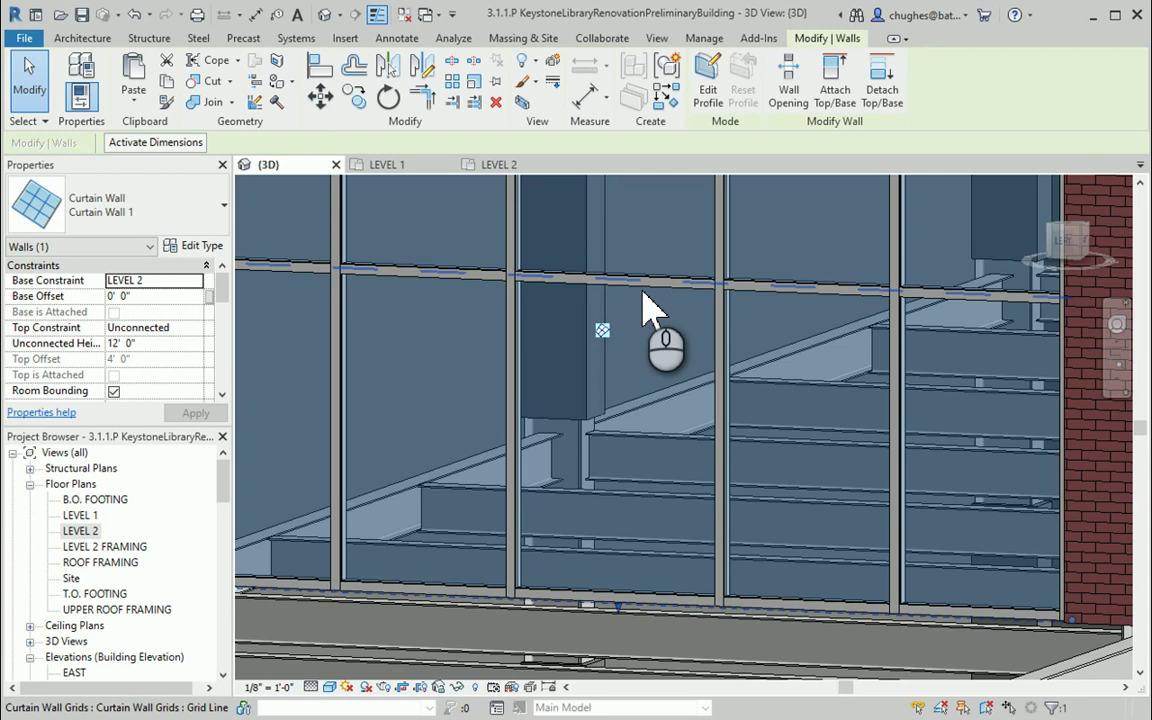
pyautogui.press('Tab')
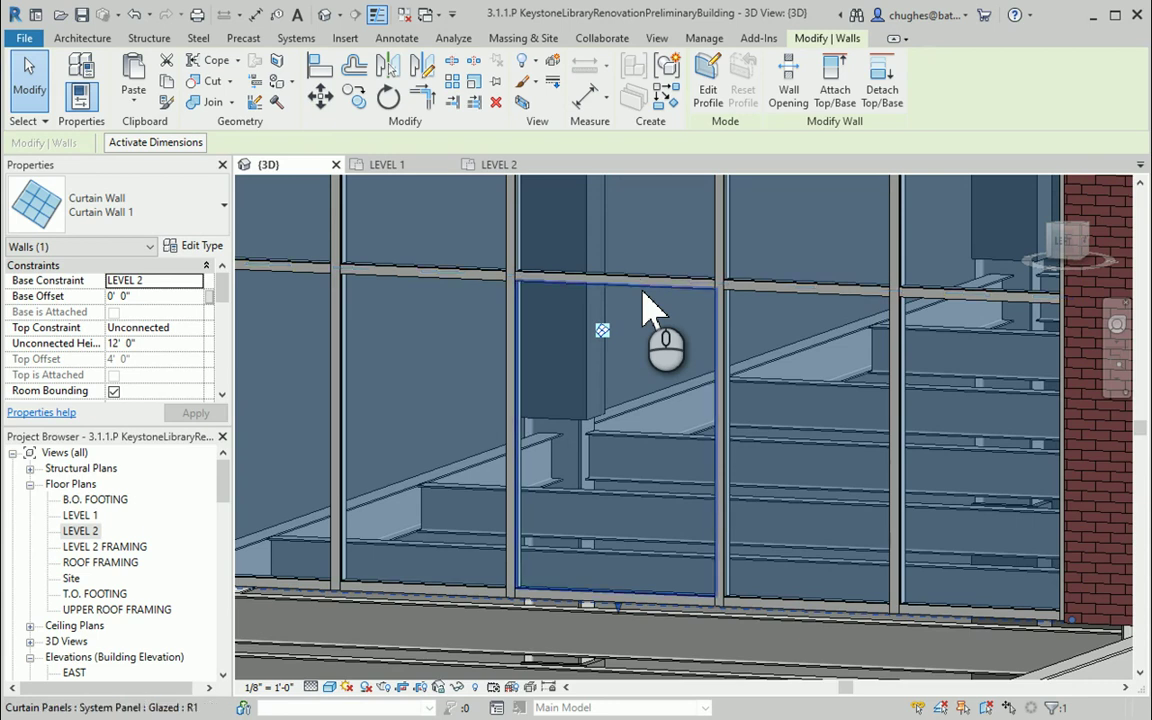
pyautogui.click(650, 310)
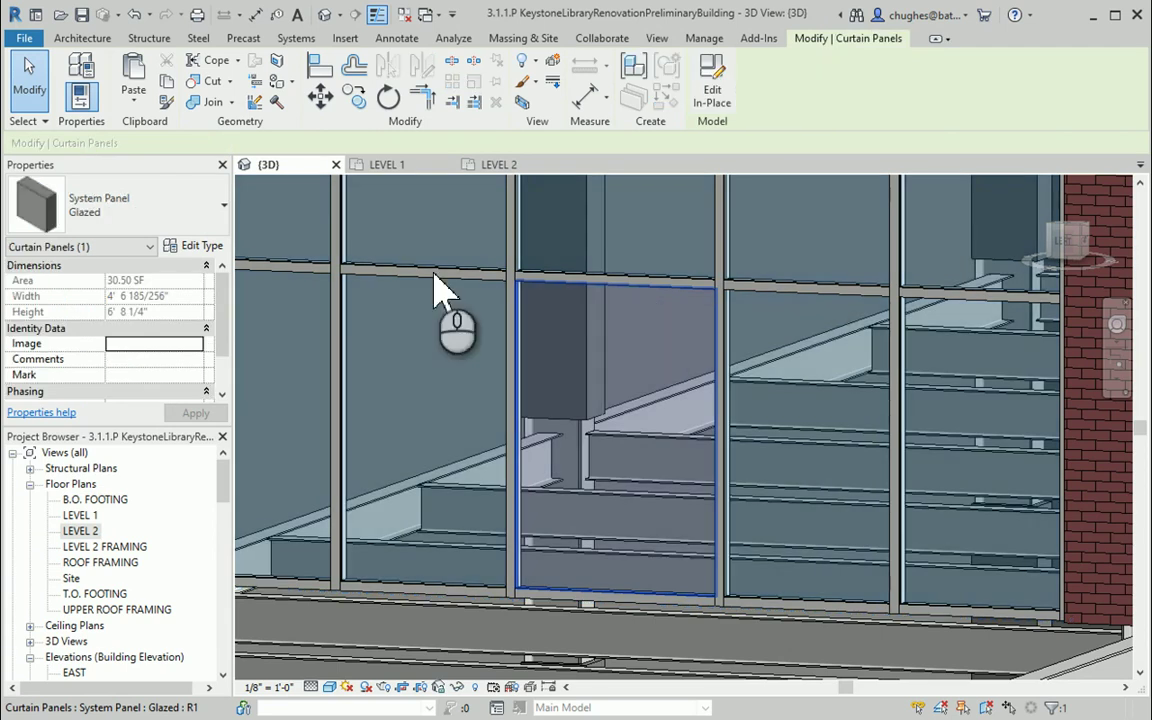
pyautogui.click(147, 201)
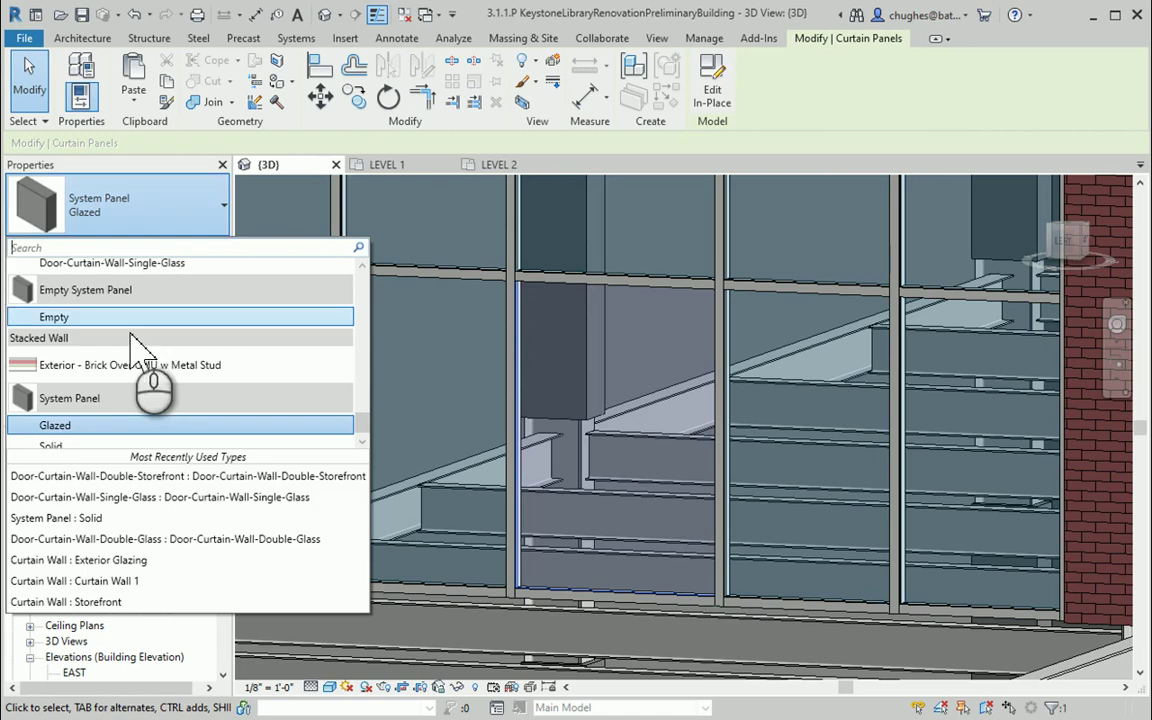
pyautogui.scroll(-1, 140, 345)
pyautogui.scroll(4, 133, 340)
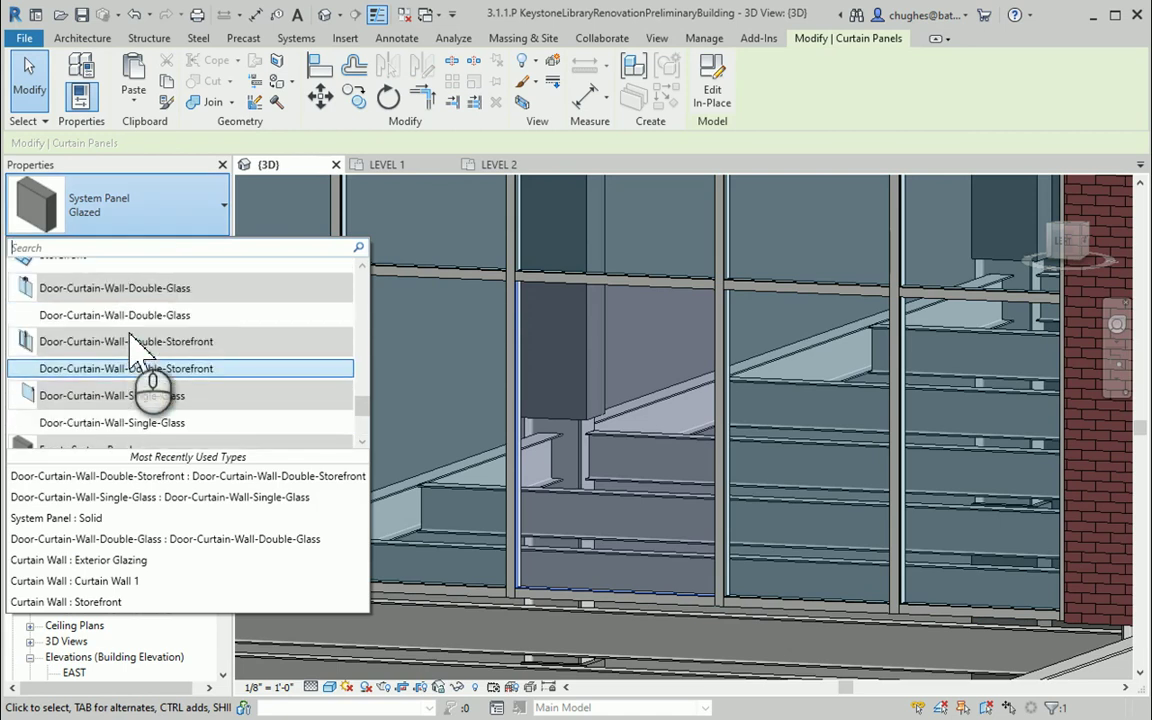
pyautogui.scroll(3, 130, 348)
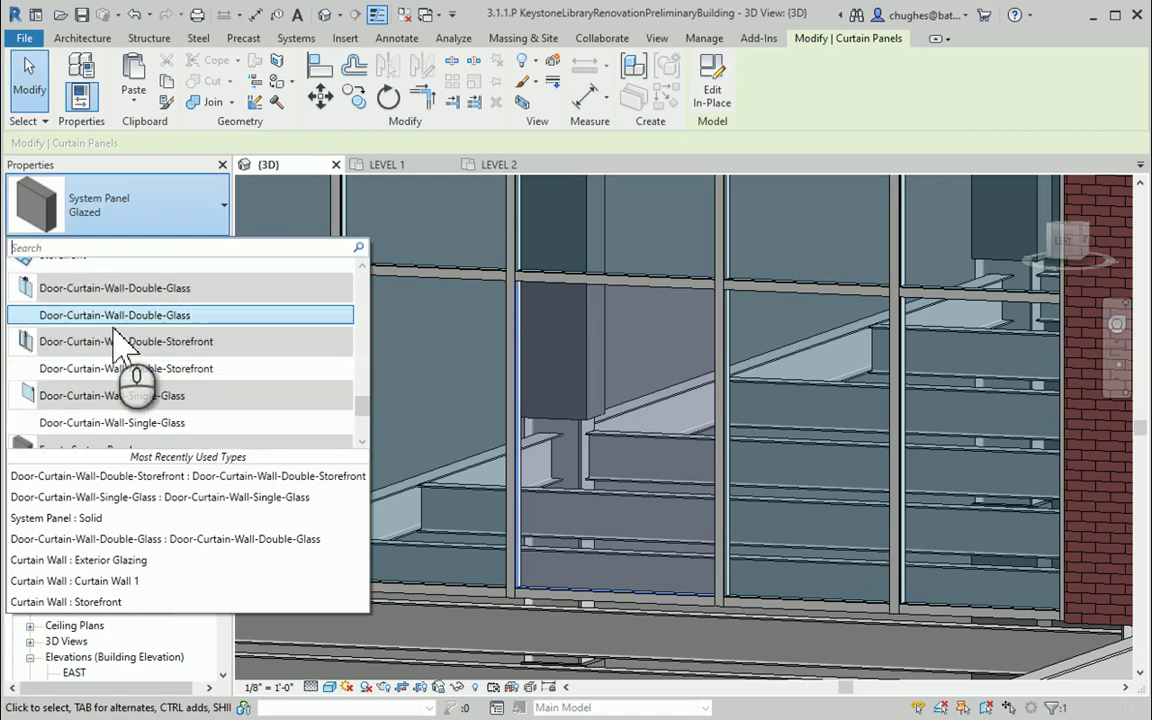
pyautogui.scroll(1, 123, 342)
pyautogui.scroll(-4, 125, 335)
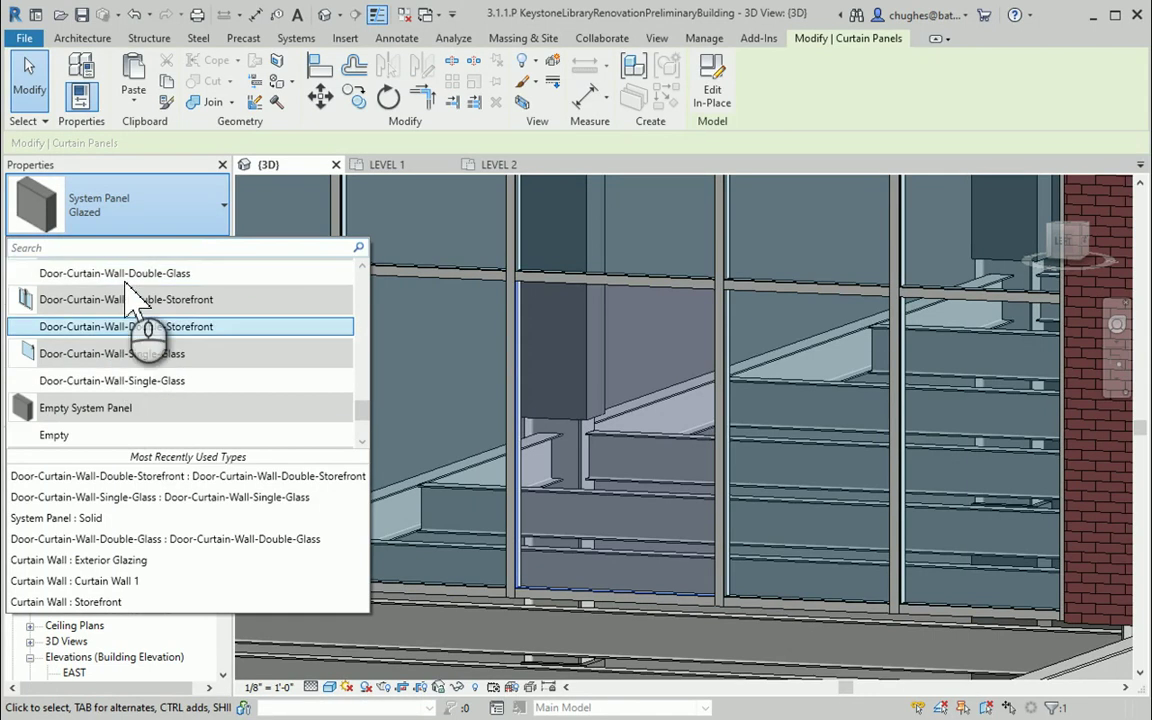
pyautogui.scroll(1, 128, 325)
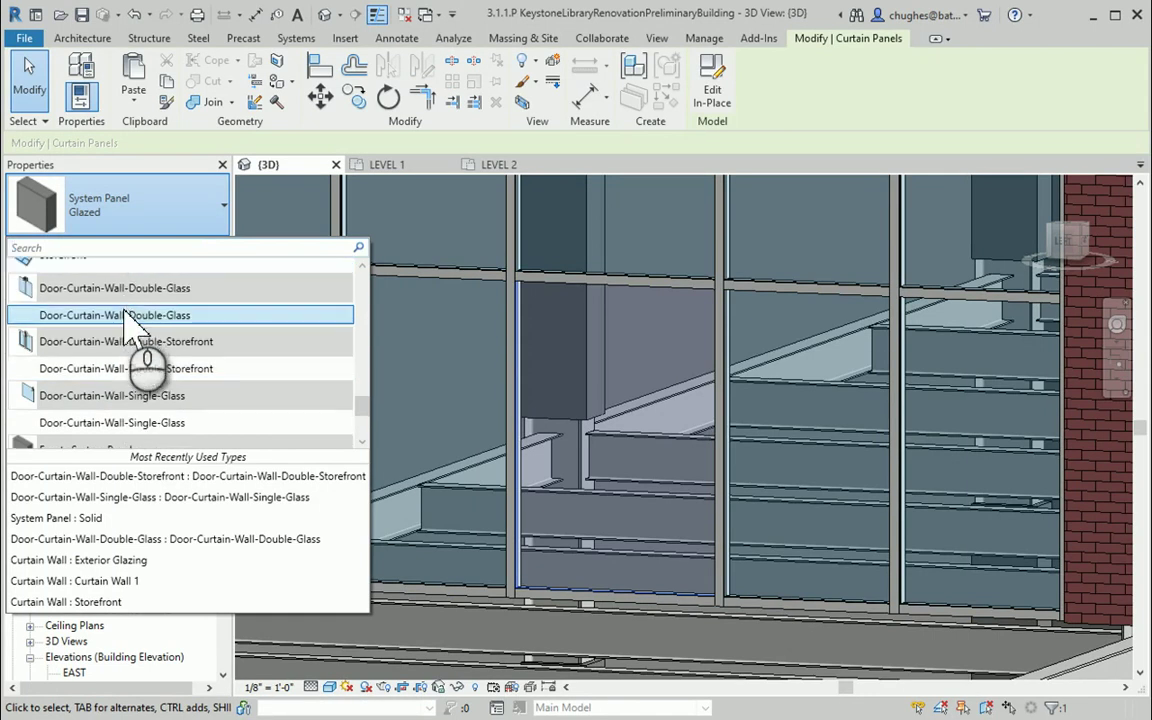
pyautogui.scroll(-1, 125, 320)
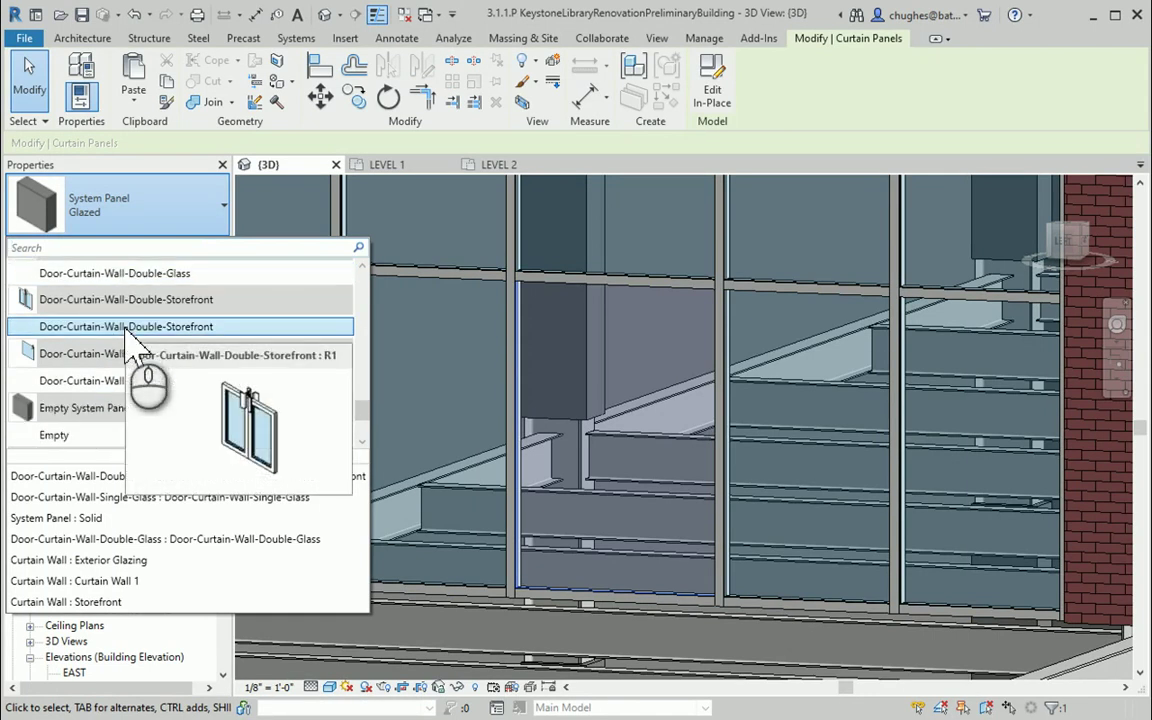
pyautogui.click(127, 328)
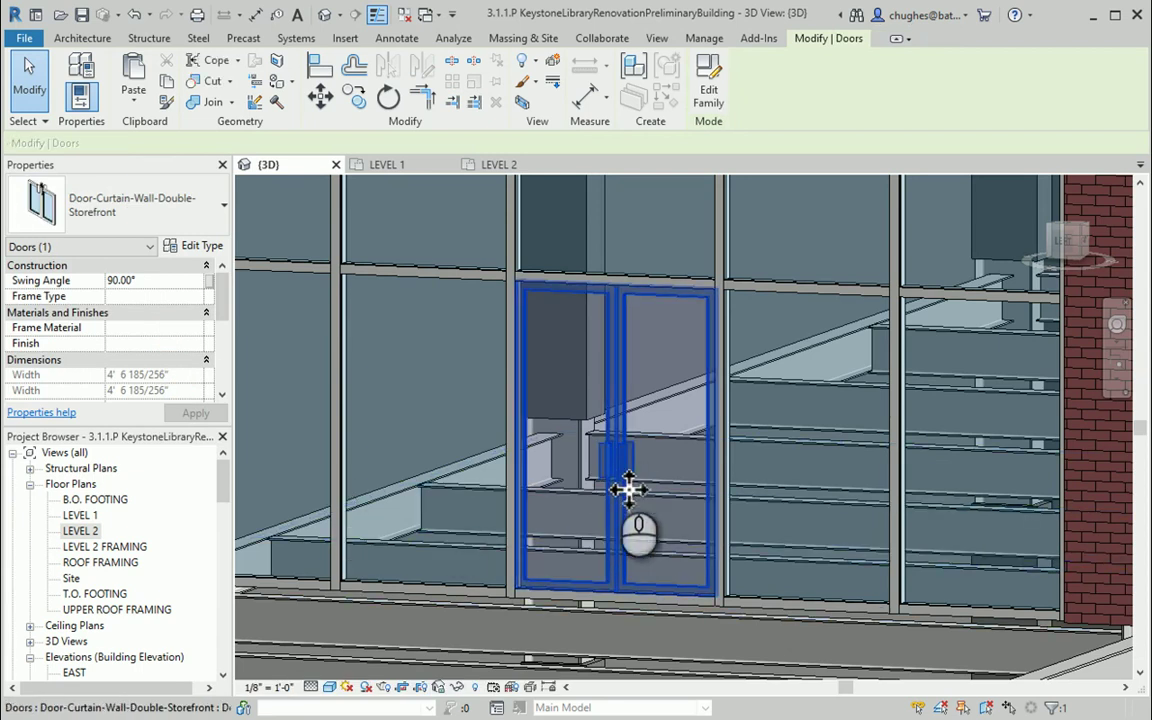
pyautogui.click(432, 447)
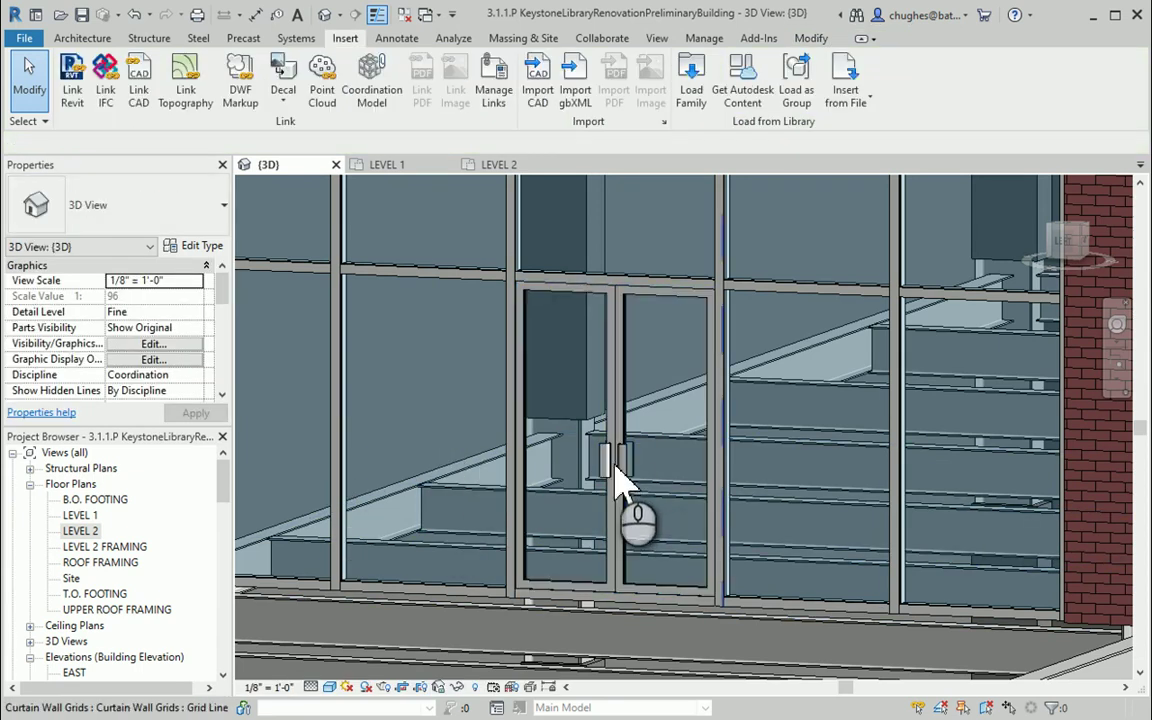
# - Delete the 2.5" x 5" rectangular mullion running beneath the double storefront door in the Level 2 curtain wall
pyautogui.scroll(2, 615, 485)
pyautogui.scroll(4, 615, 485)
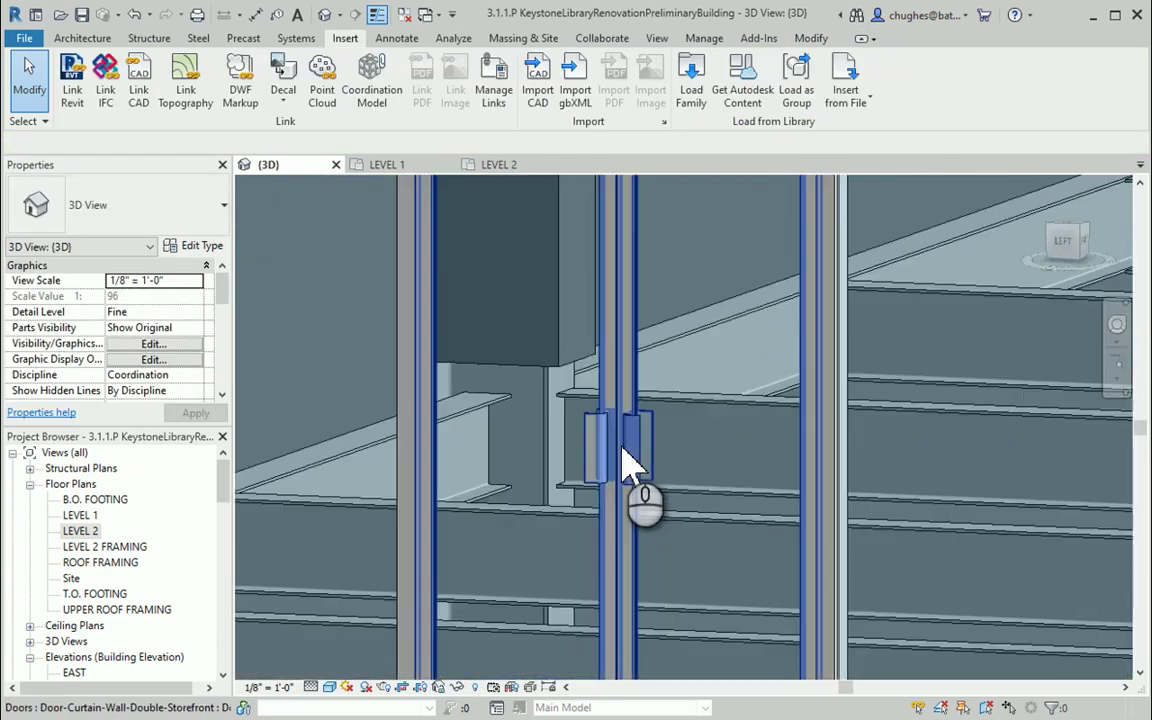
pyautogui.scroll(-3, 617, 462)
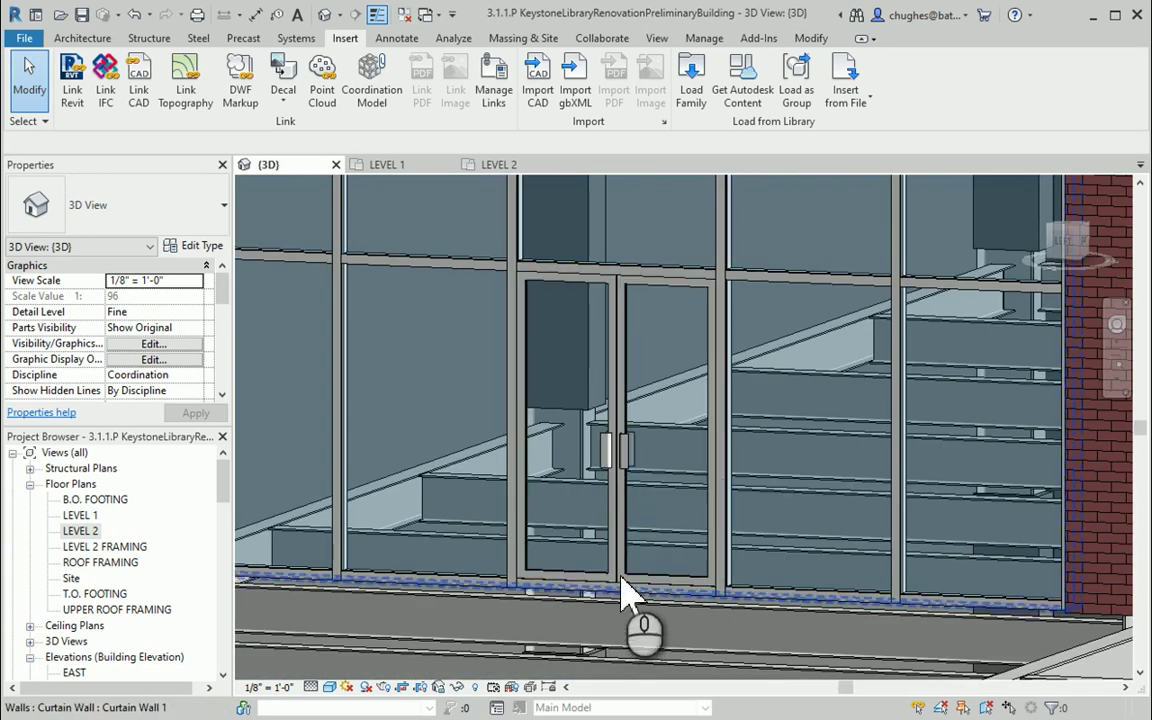
pyautogui.scroll(4, 630, 600)
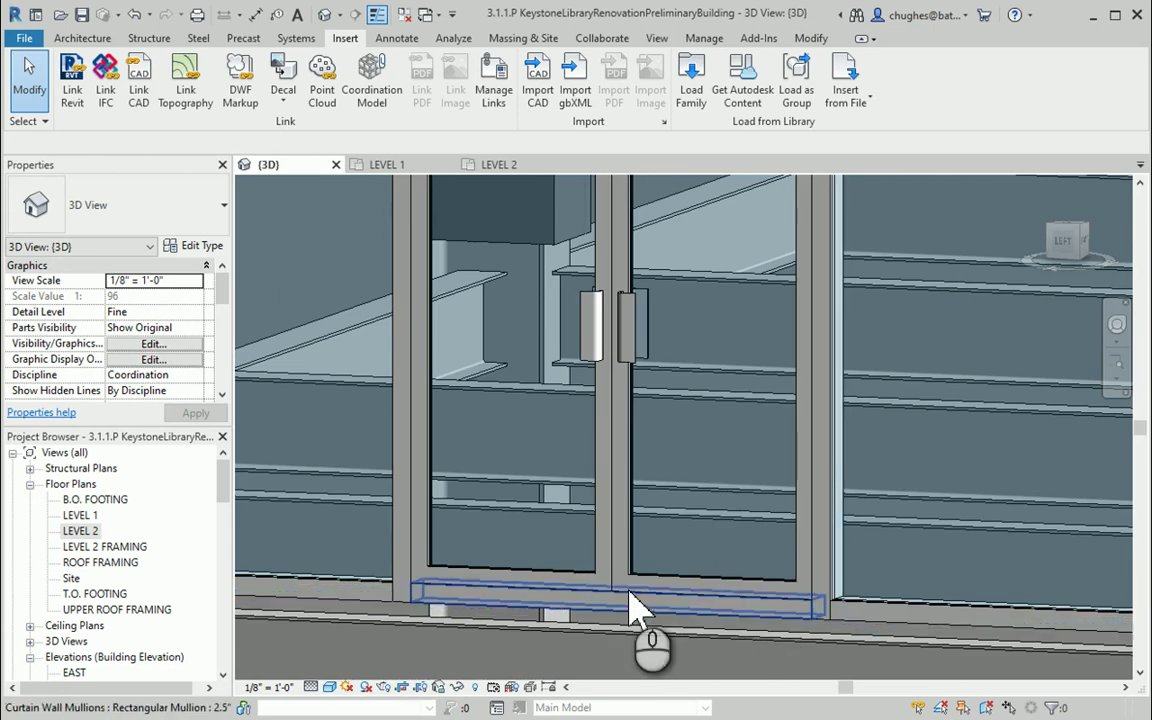
pyautogui.click(619, 608)
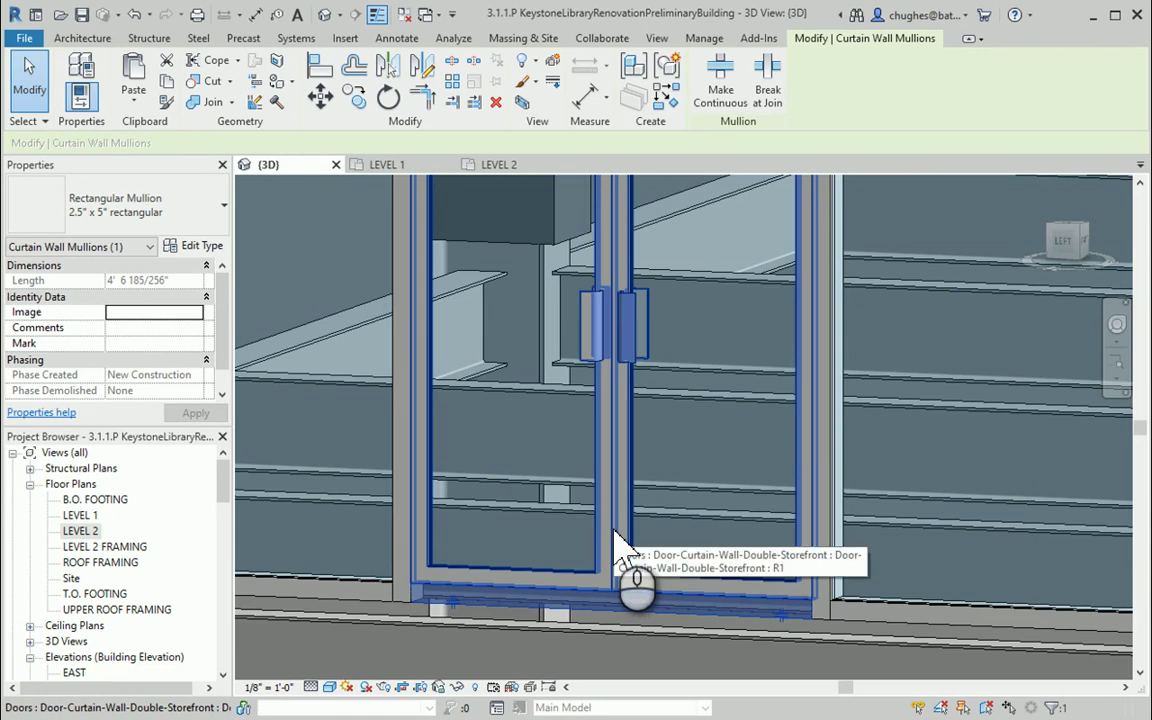
pyautogui.press('Escape')
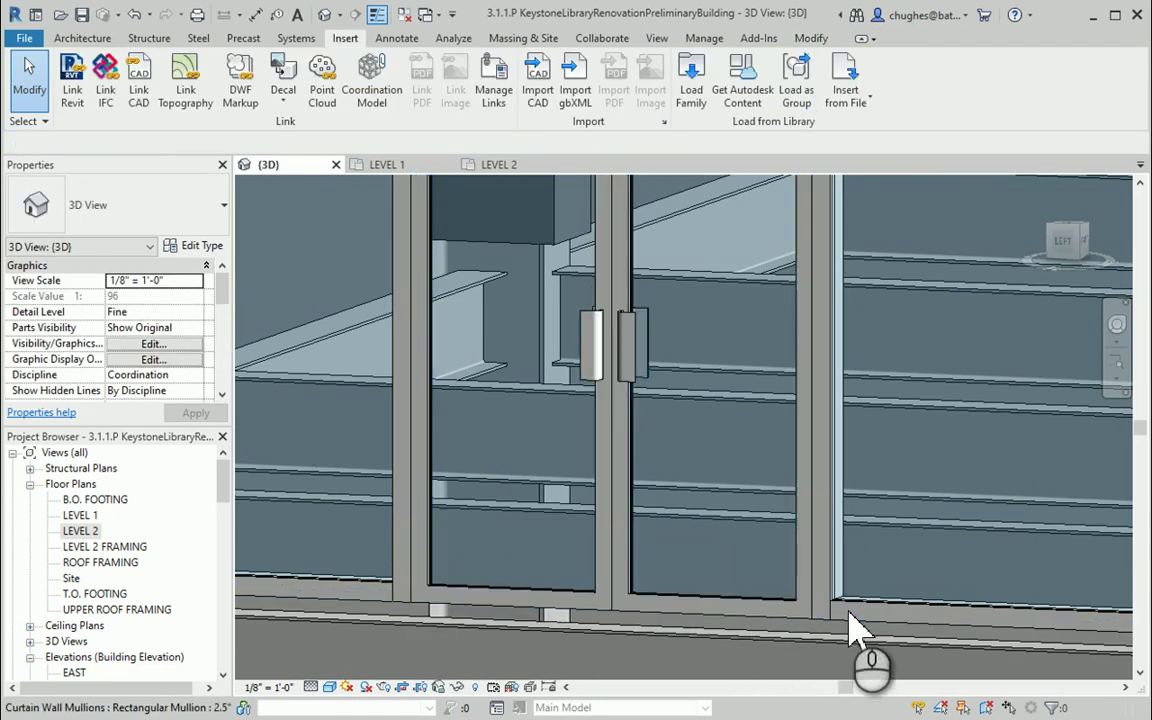
# - Examine the mullion above the double door, the Level 2 curtain wall's constraints and grid properties, and the adjoining brick exterior
pyautogui.scroll(-2, 545, 555)
pyautogui.scroll(-2, 540, 555)
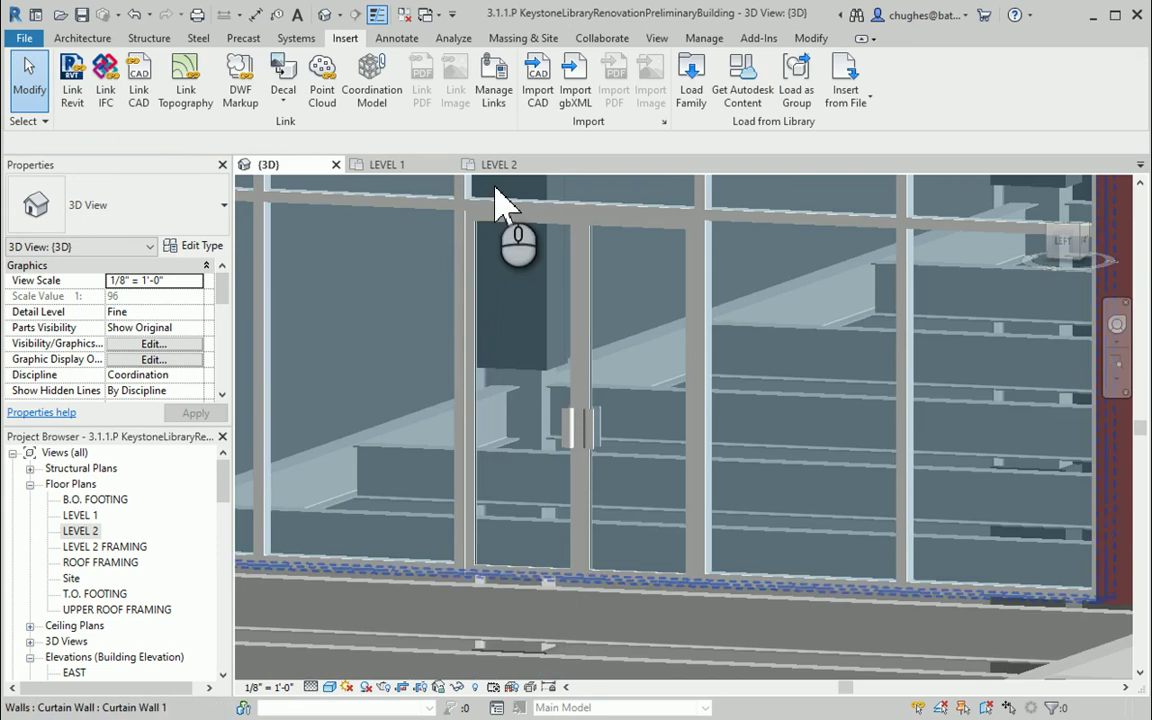
pyautogui.scroll(2, 612, 262)
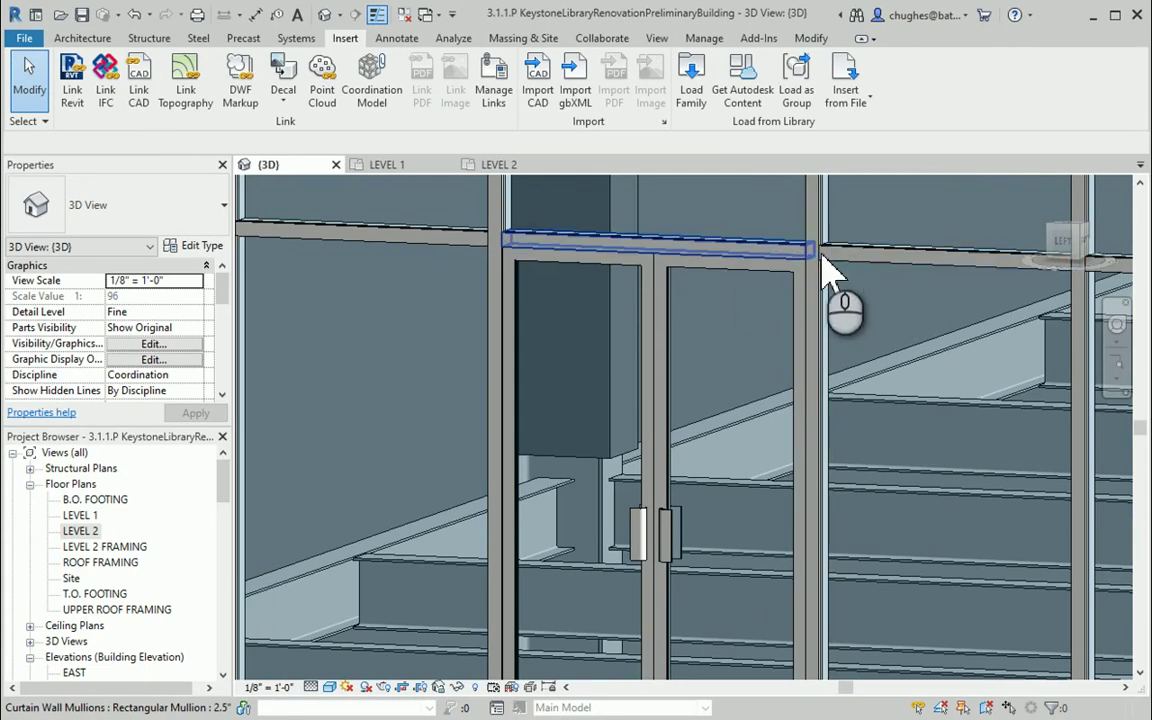
pyautogui.scroll(-2, 637, 327)
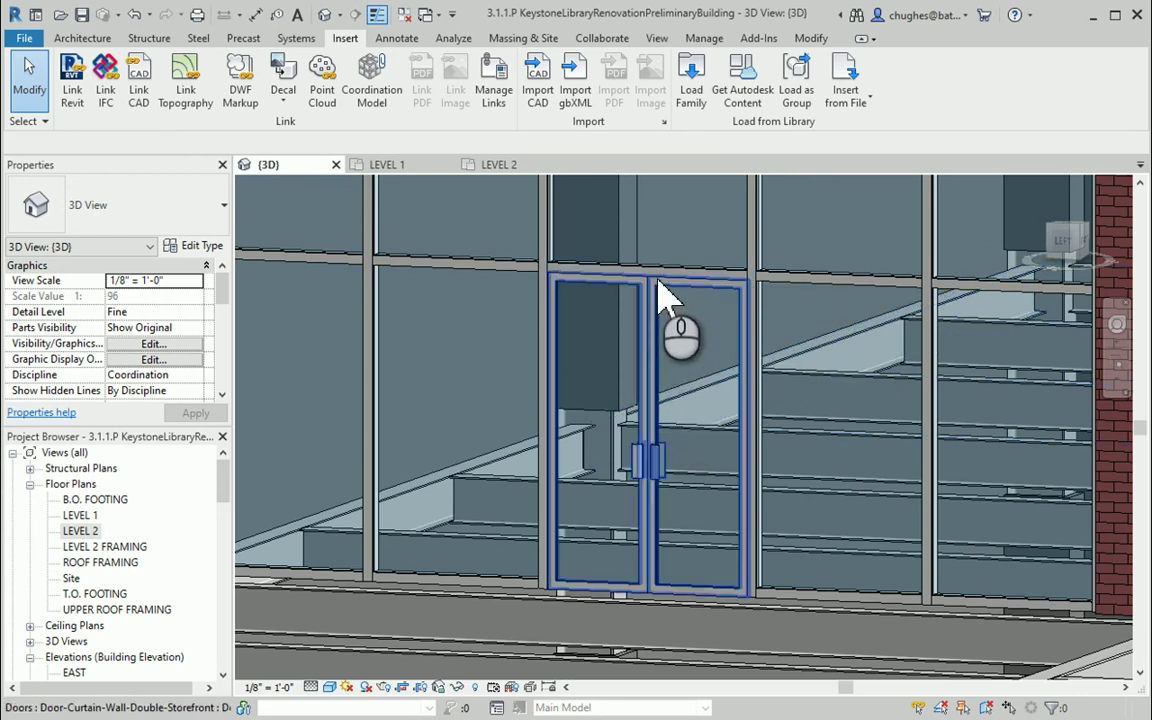
pyautogui.scroll(-3, 651, 384)
pyautogui.scroll(-3, 617, 399)
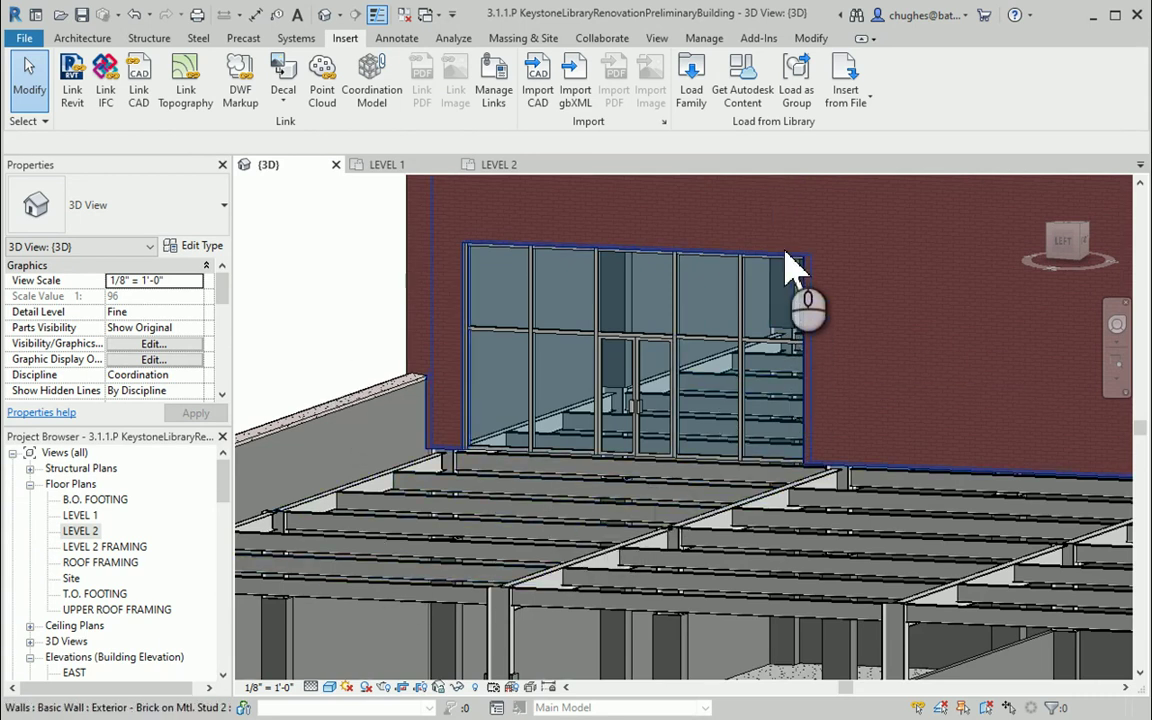
pyautogui.click(760, 283)
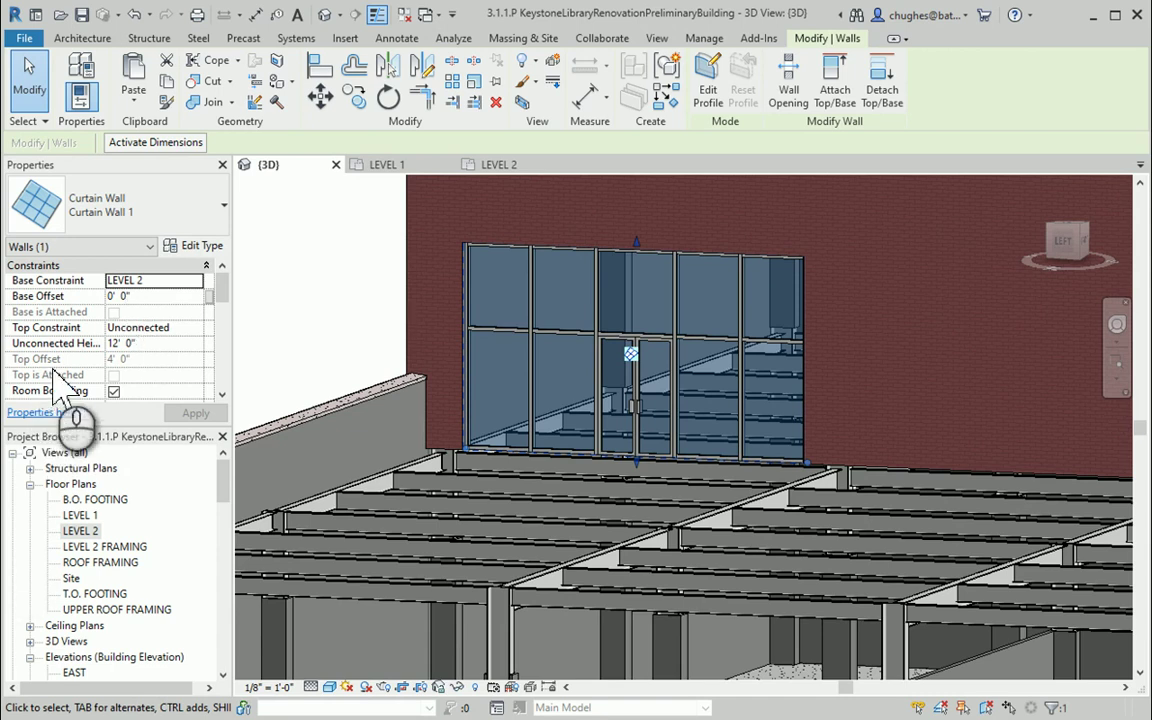
pyautogui.scroll(-3, 57, 385)
pyautogui.scroll(-8, 449, 485)
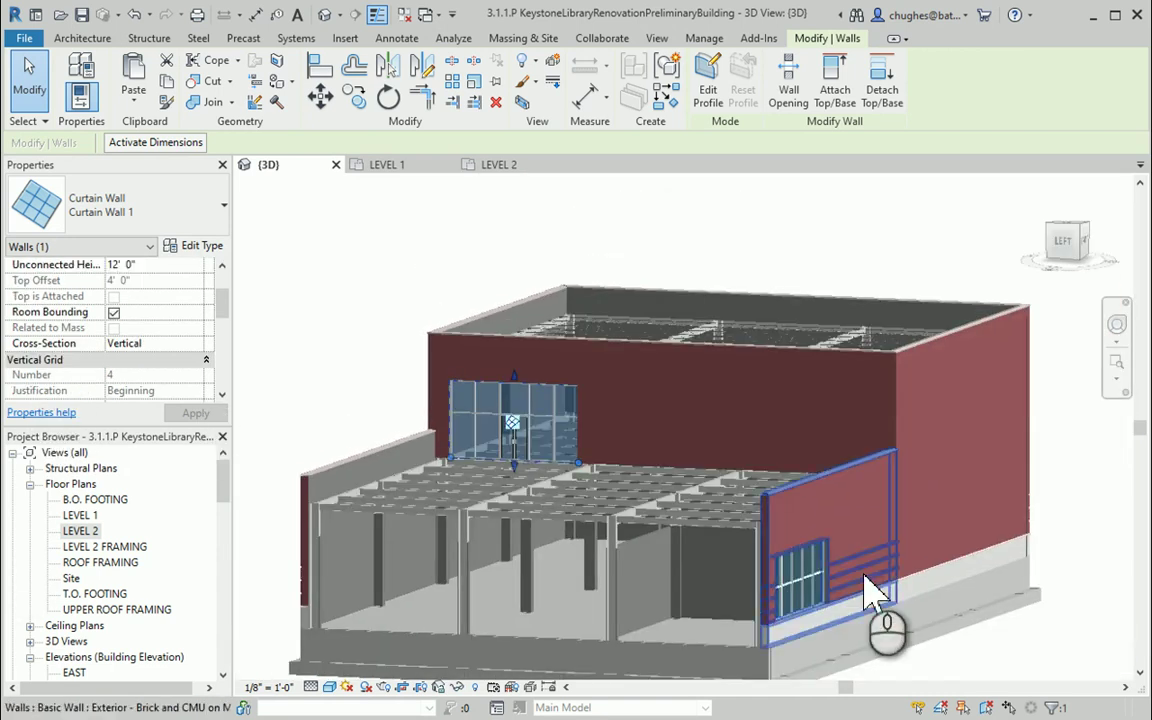
pyautogui.keyDown('shift'); pyautogui.moveTo(733, 514); pyautogui.dragTo(963, 557, button='middle'); pyautogui.keyUp('shift')
pyautogui.click(963, 550)
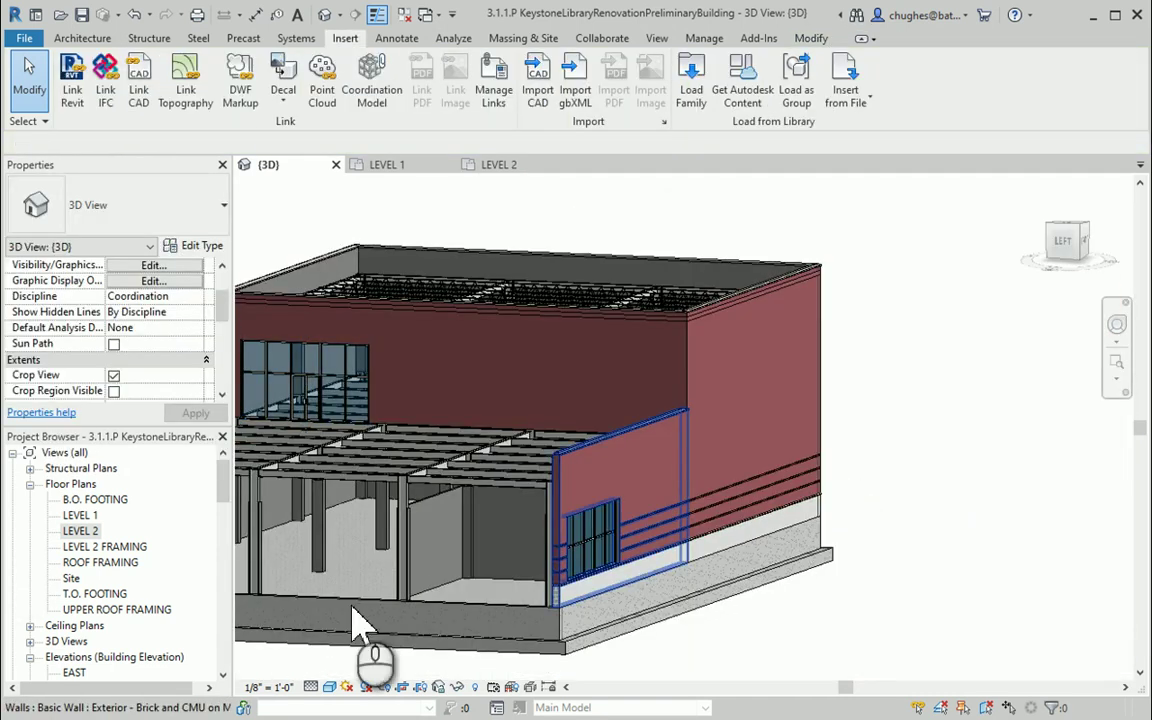
# - Open the LEVEL 1 floor plan at the east end of the south exterior wall
pyautogui.doubleClick(80, 515)
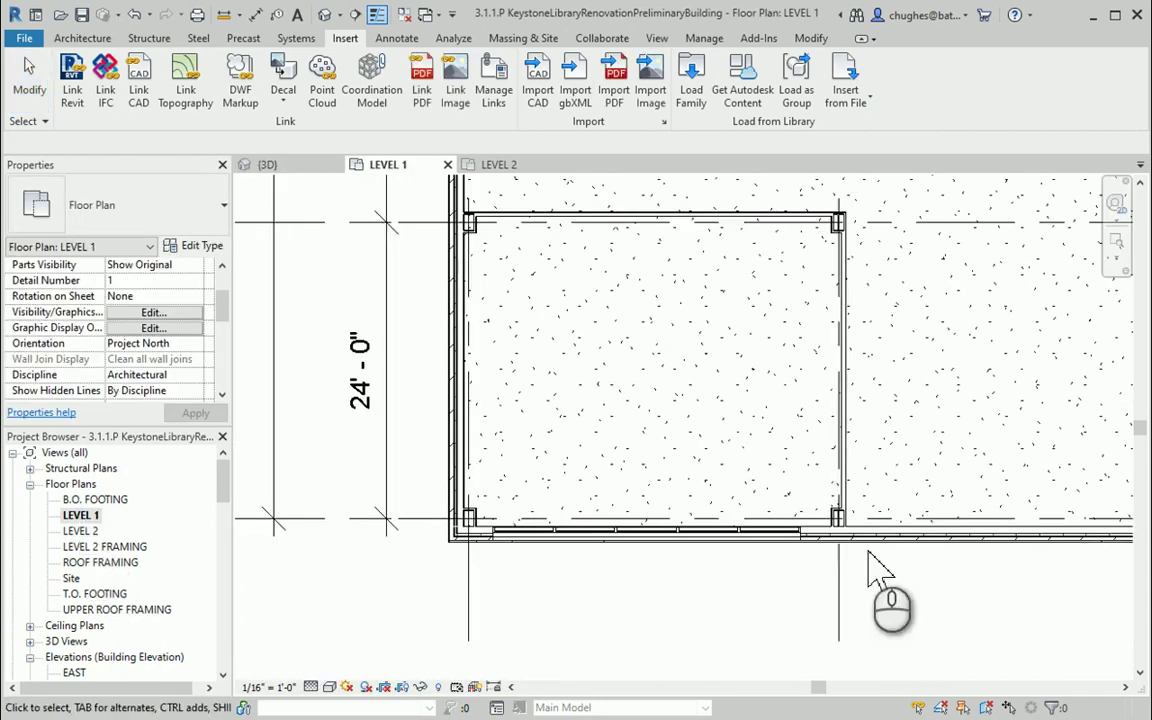
pyautogui.scroll(-3, 900, 571)
pyautogui.moveTo(1025, 598)
pyautogui.mouseDown(button='middle')
pyautogui.moveTo(848, 571)
pyautogui.moveTo(442, 560)
pyautogui.moveTo(625, 548)
pyautogui.moveTo(829, 571)
pyautogui.mouseUp(button='middle')
pyautogui.scroll(1, 635, 548)
pyautogui.scroll(1, 640, 548)
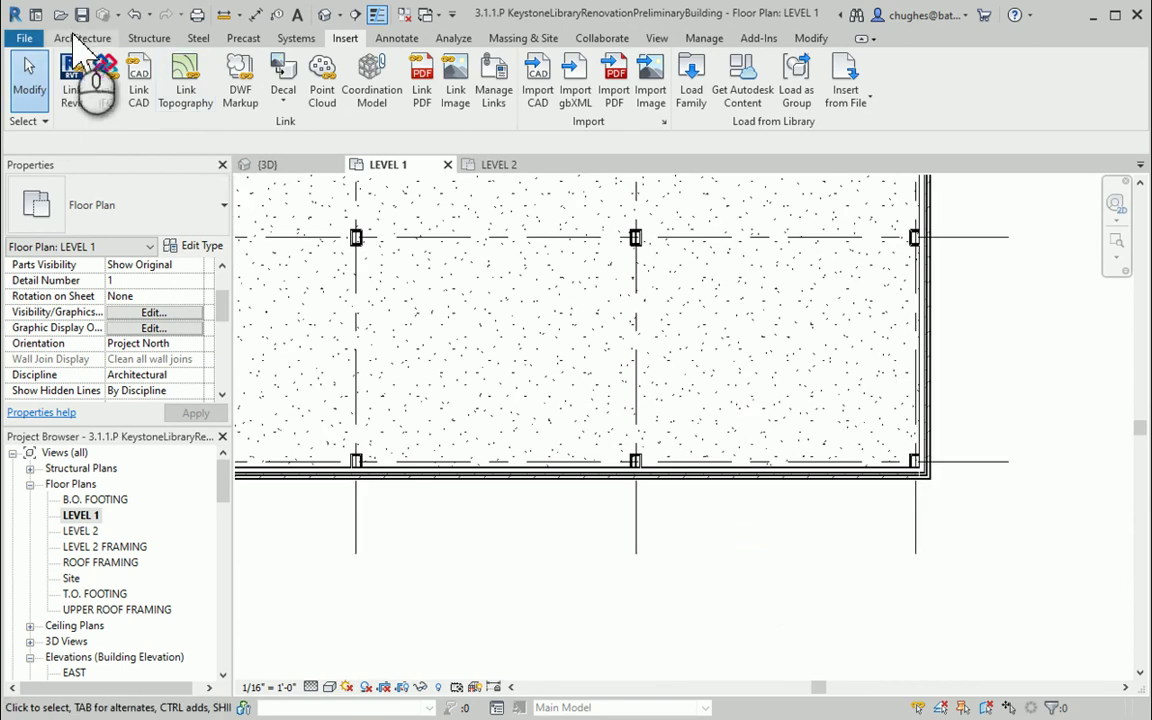
# - Draw a Storefront curtain wall about 25' 6" long just outside the south exterior wall, between the last two column grid lines
pyautogui.click(78, 38)
pyautogui.click(76, 95)
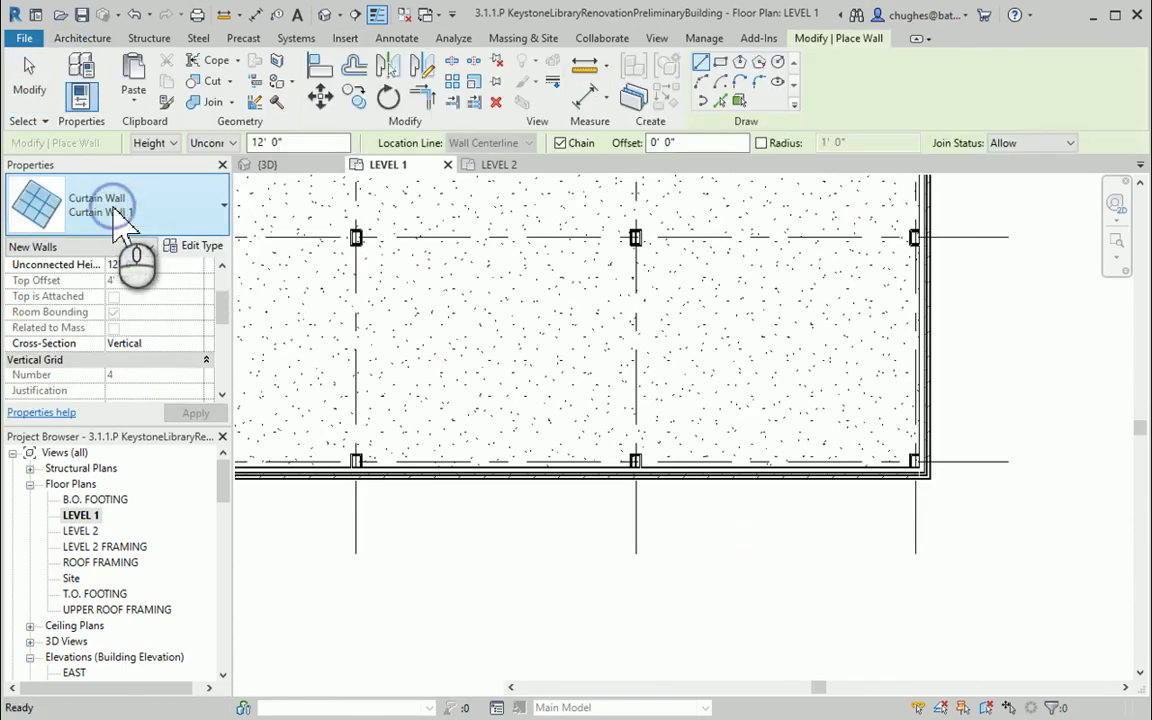
pyautogui.click(115, 212)
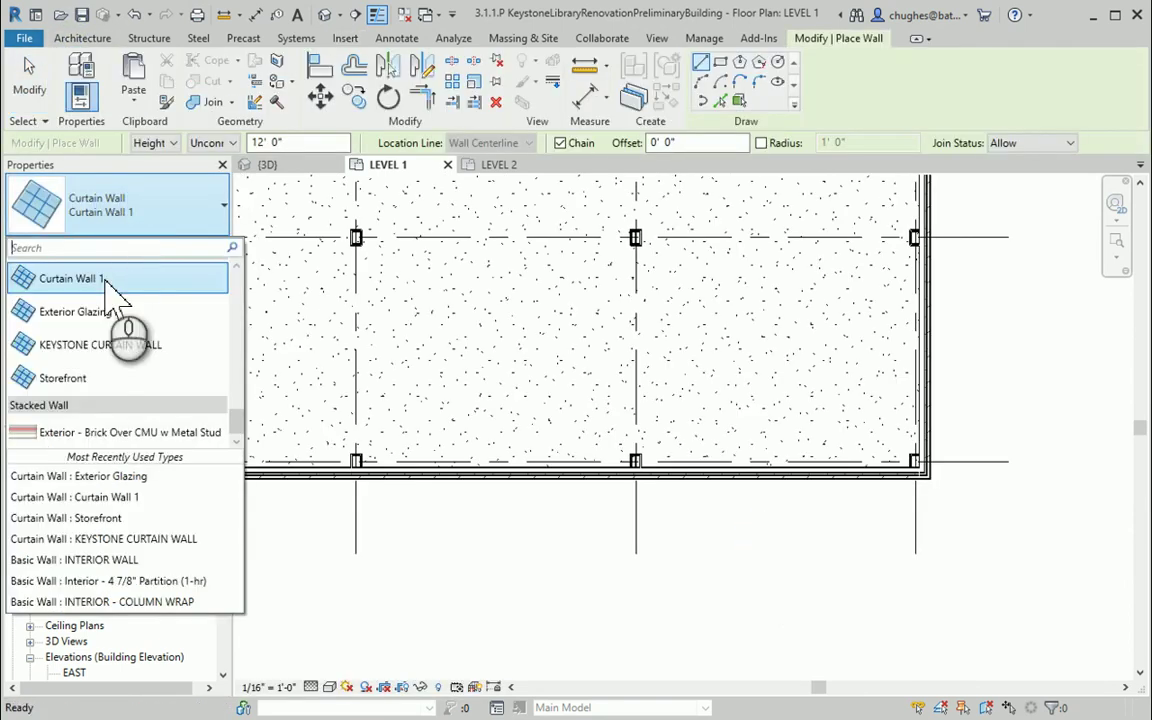
pyautogui.click(85, 380)
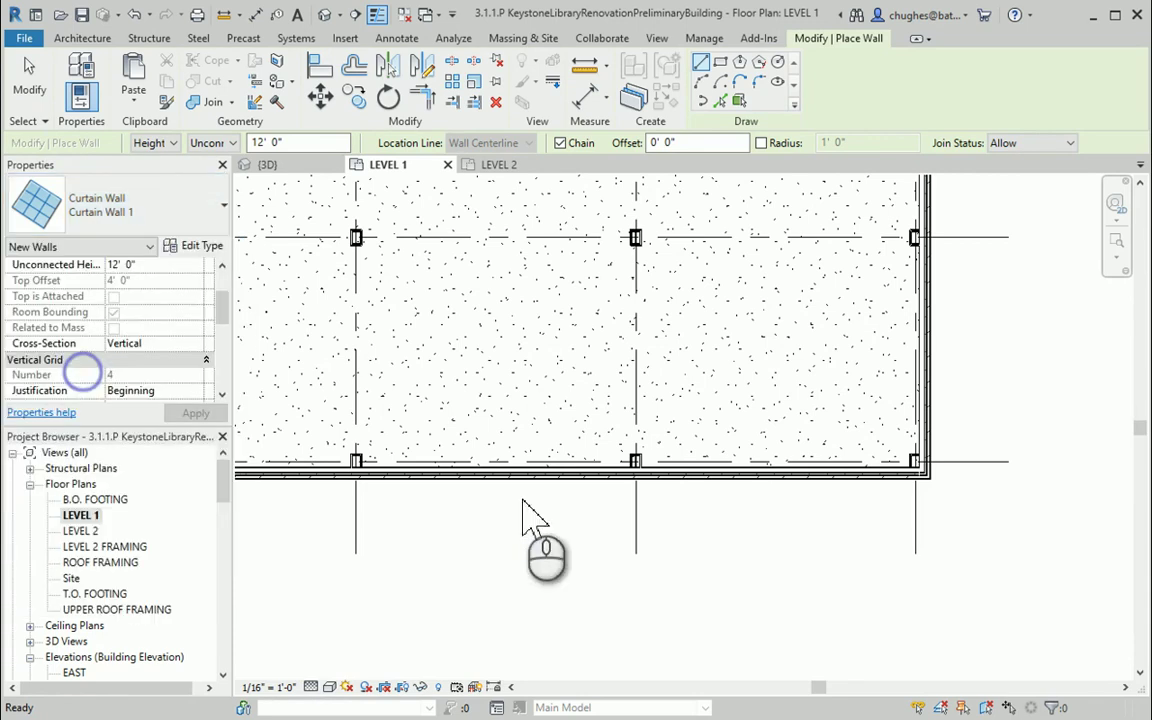
pyautogui.click(896, 520)
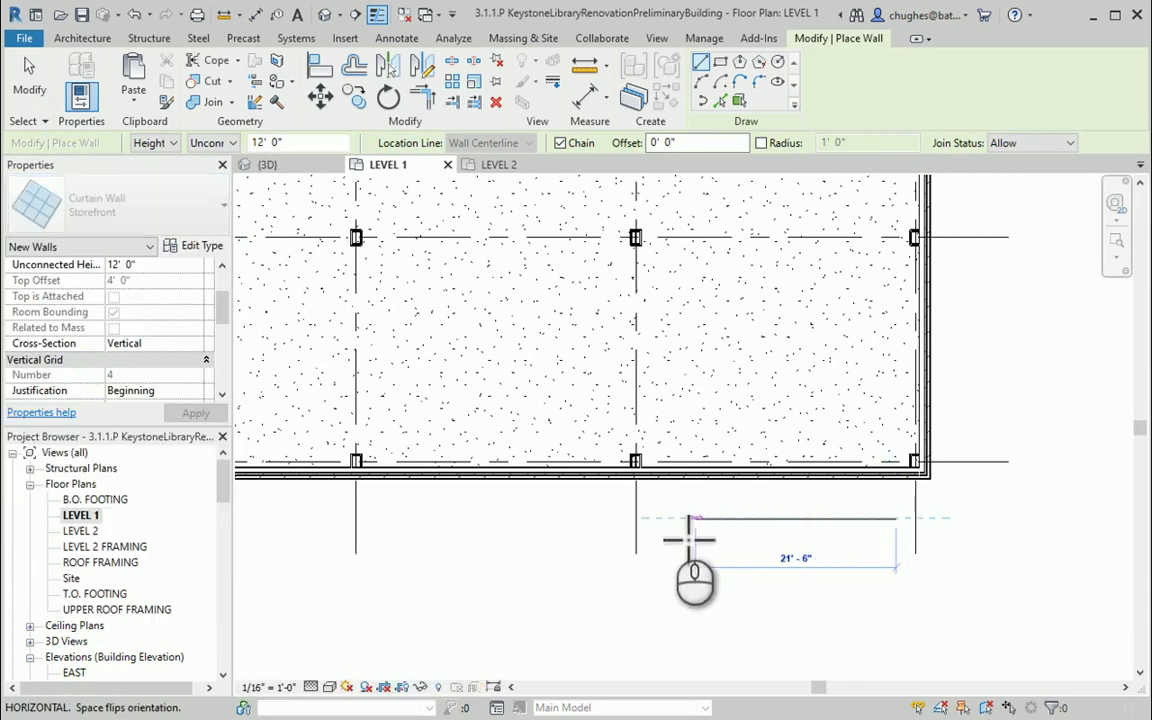
pyautogui.click(657, 521)
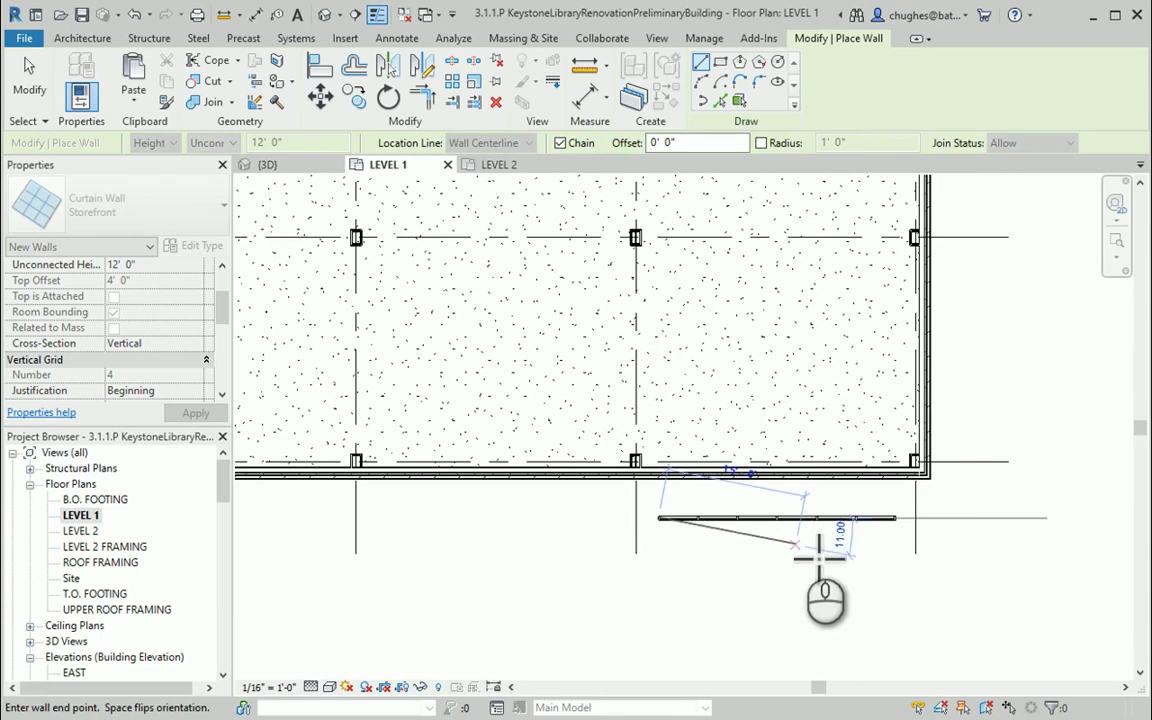
pyautogui.rightClick(805, 541)
pyautogui.click(848, 288)
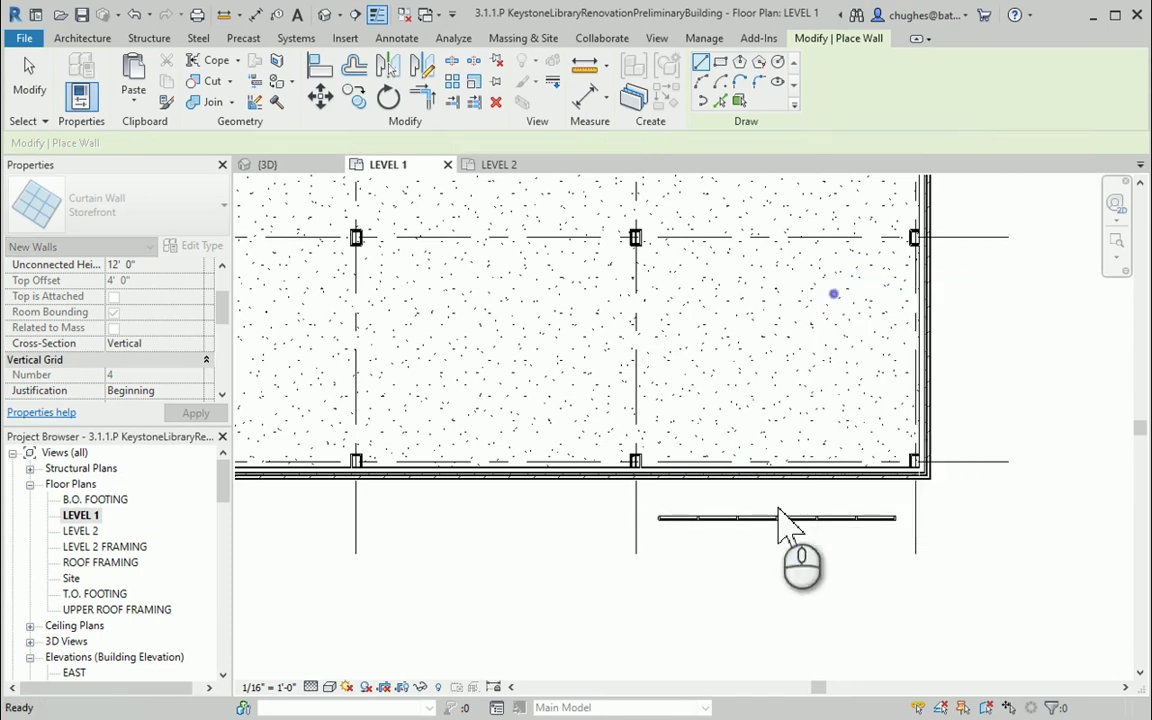
pyautogui.rightClick(779, 510)
pyautogui.click(810, 252)
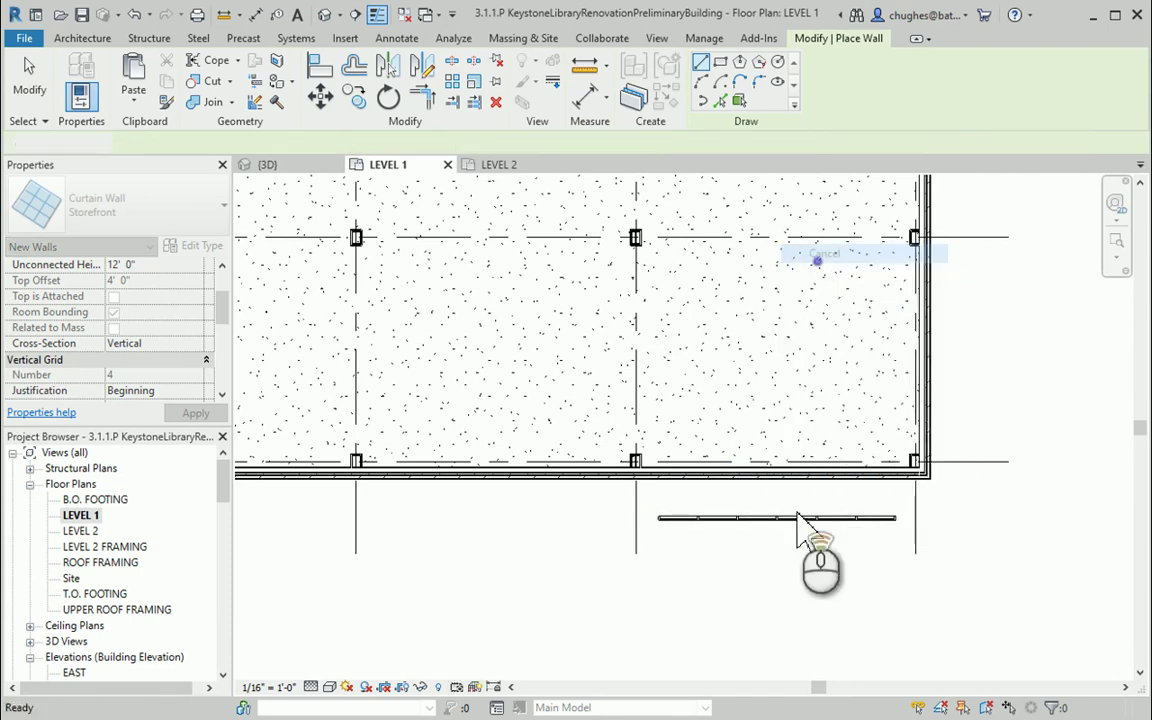
# - Move the Storefront curtain wall perpendicularly from its midpoint into the south exterior wall so it embeds there
pyautogui.scroll(2, 797, 516)
pyautogui.click(789, 521)
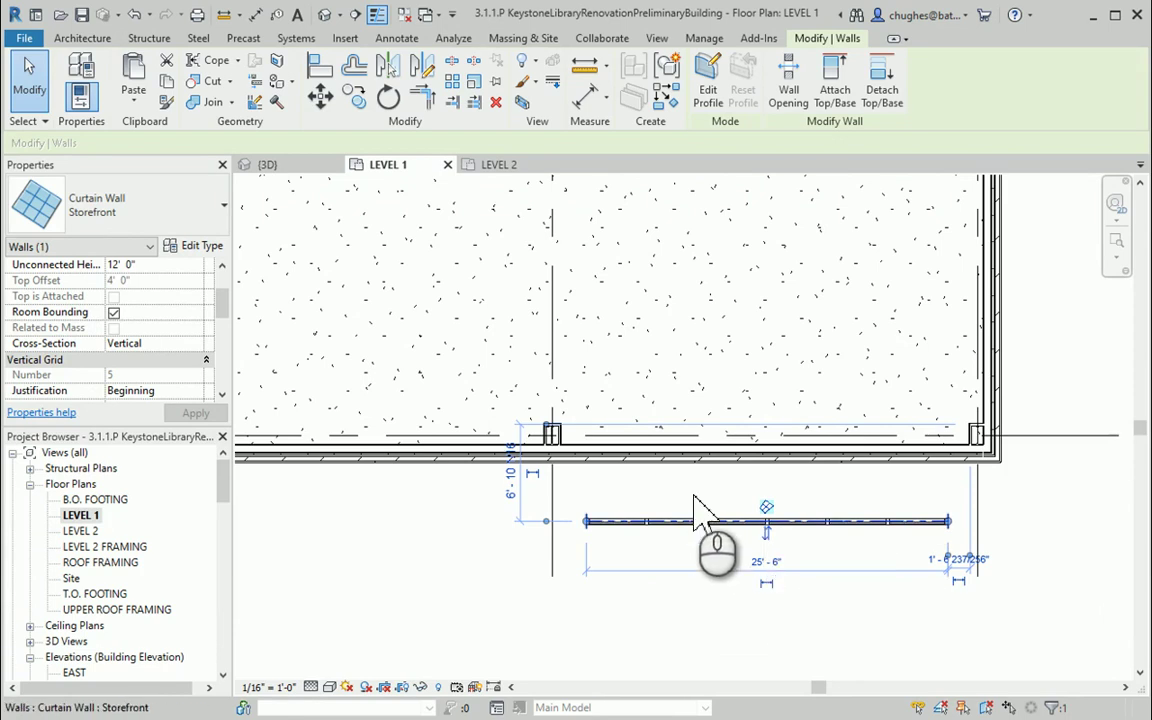
pyautogui.click(314, 99)
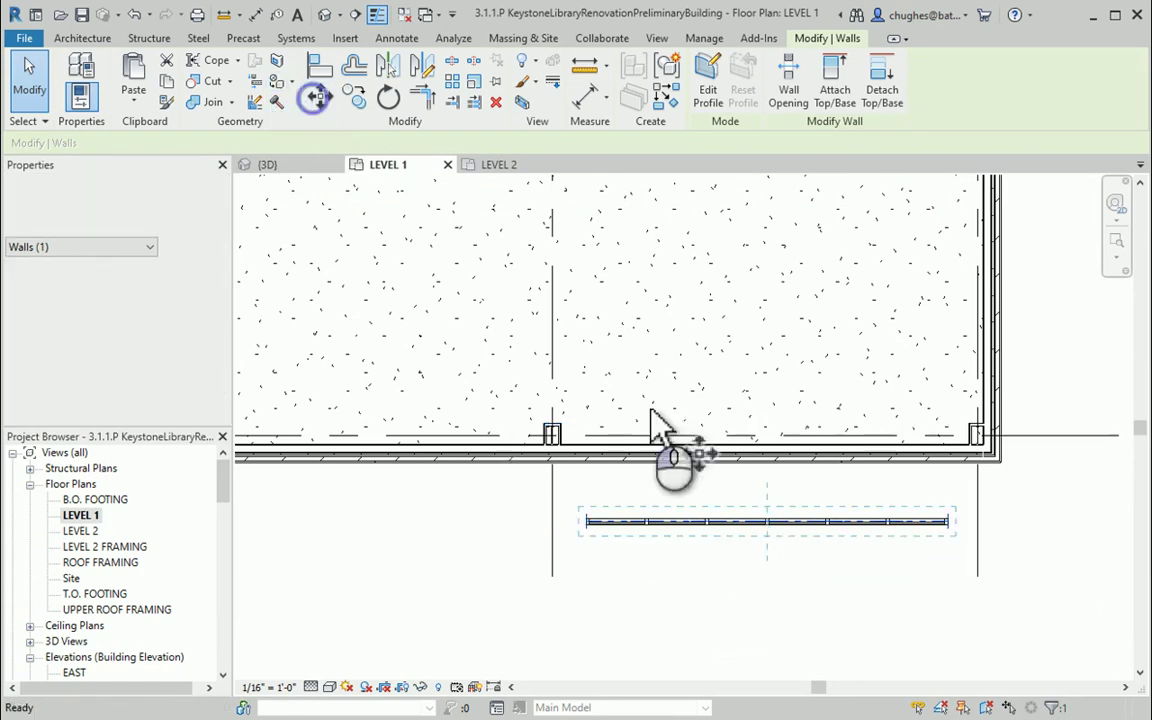
pyautogui.scroll(4, 771, 527)
pyautogui.click(771, 527)
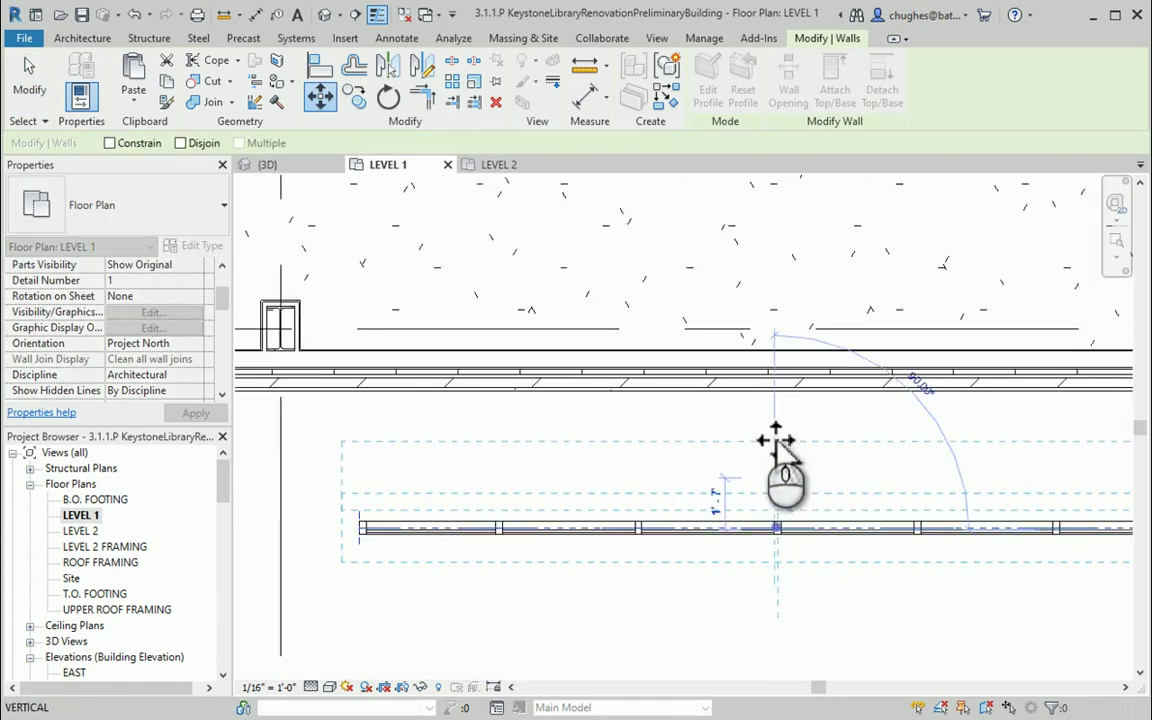
pyautogui.click(779, 362)
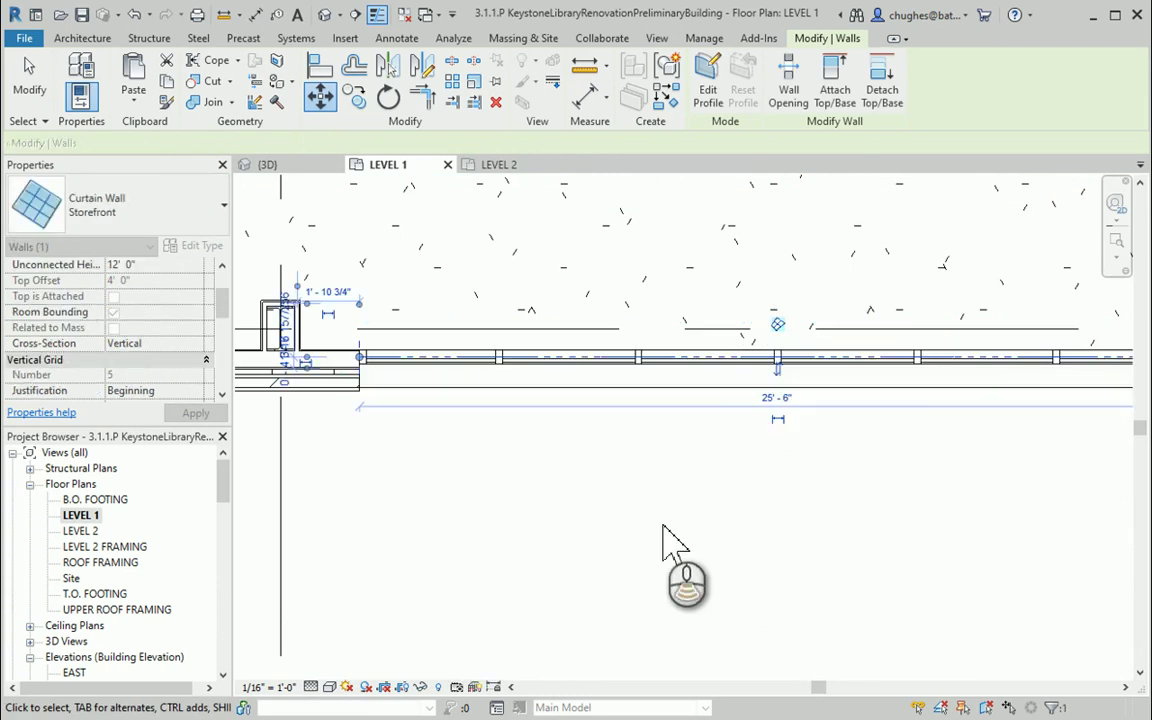
pyautogui.scroll(-3, 668, 545)
pyautogui.rightClick(662, 524)
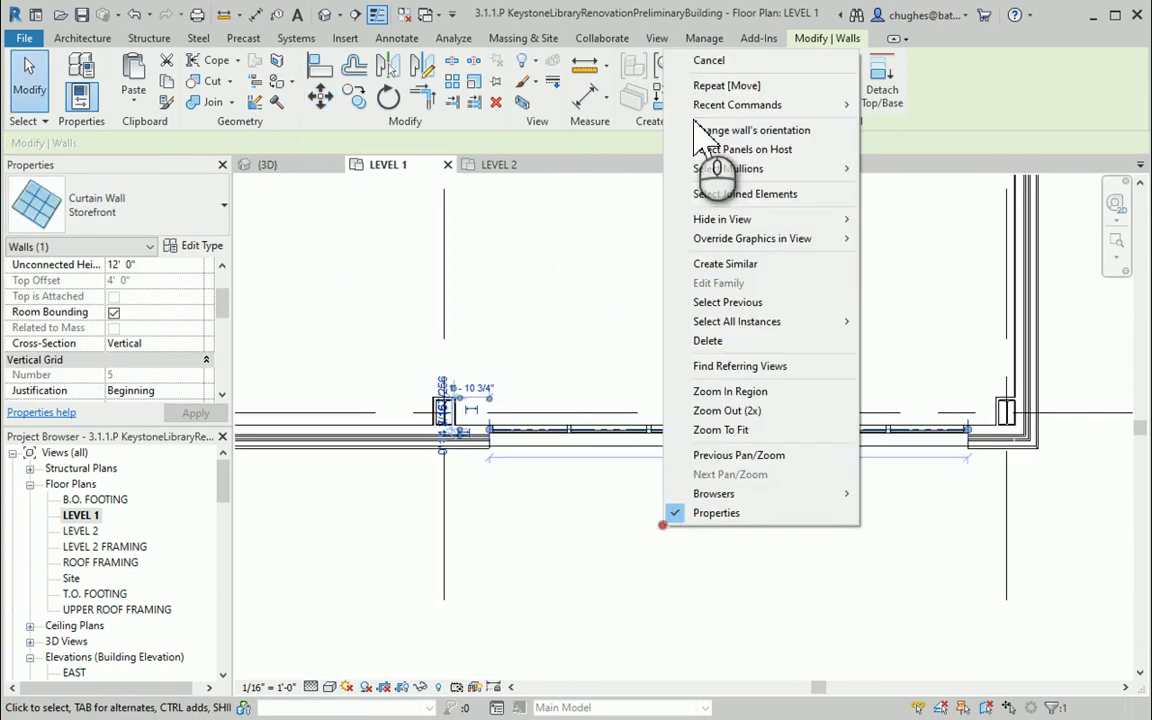
pyautogui.click(713, 63)
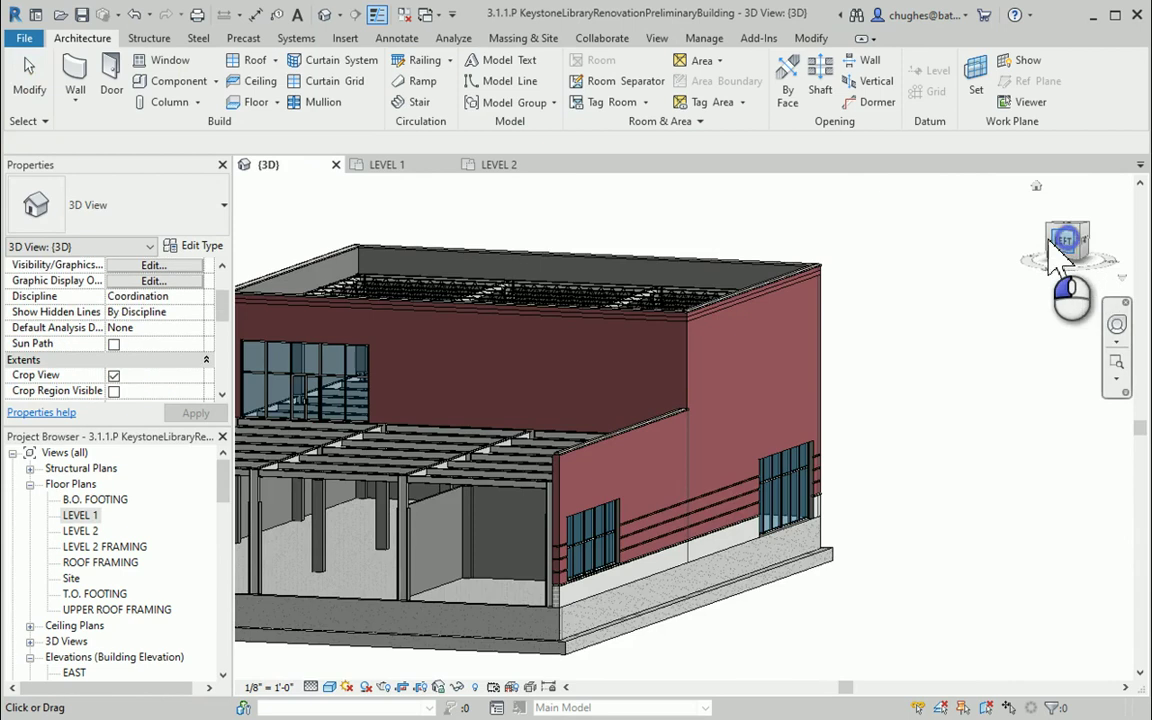
# - Examine the embedded Level 1 storefront in the 3D view, including one top mullion and the curtain wall's properties
pyautogui.click(1052, 245)
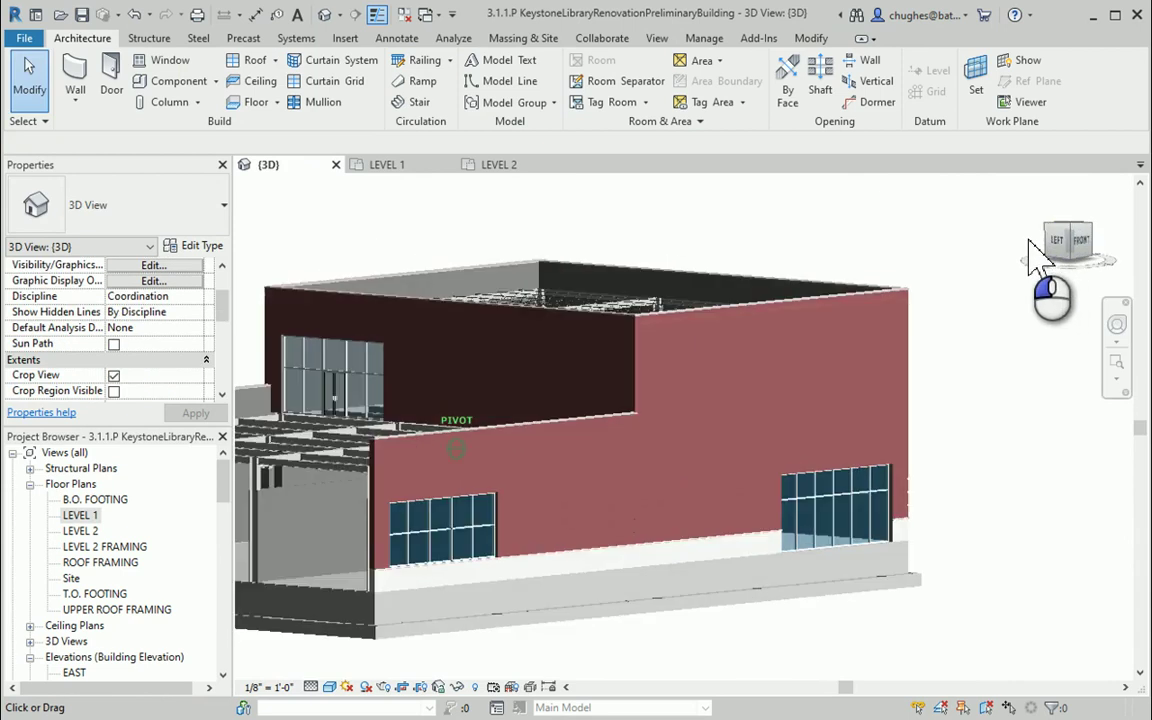
pyautogui.scroll(5, 872, 500)
pyautogui.scroll(6, 872, 500)
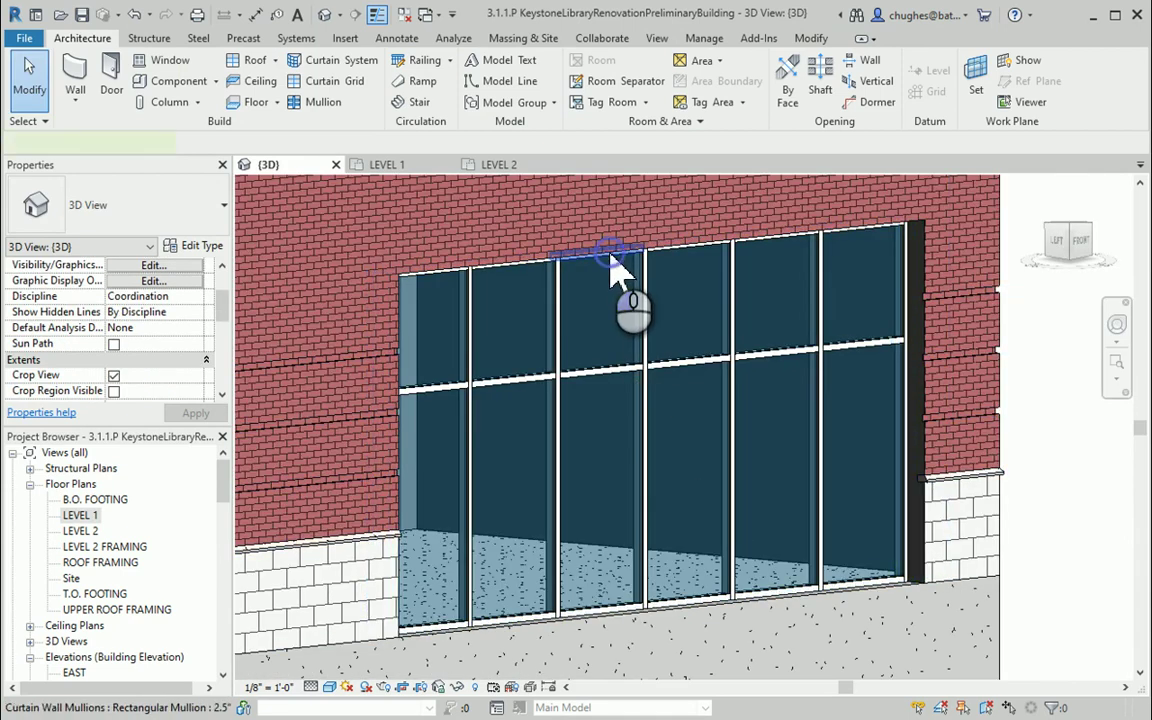
pyautogui.click(607, 255)
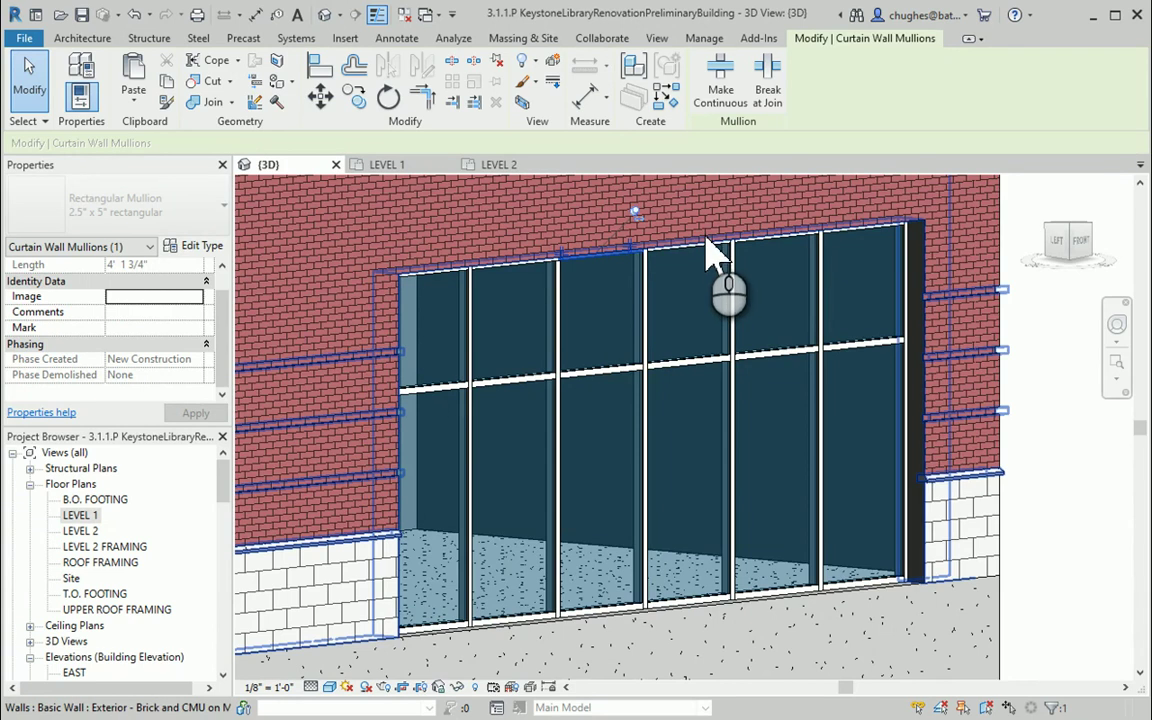
pyautogui.click(1060, 540)
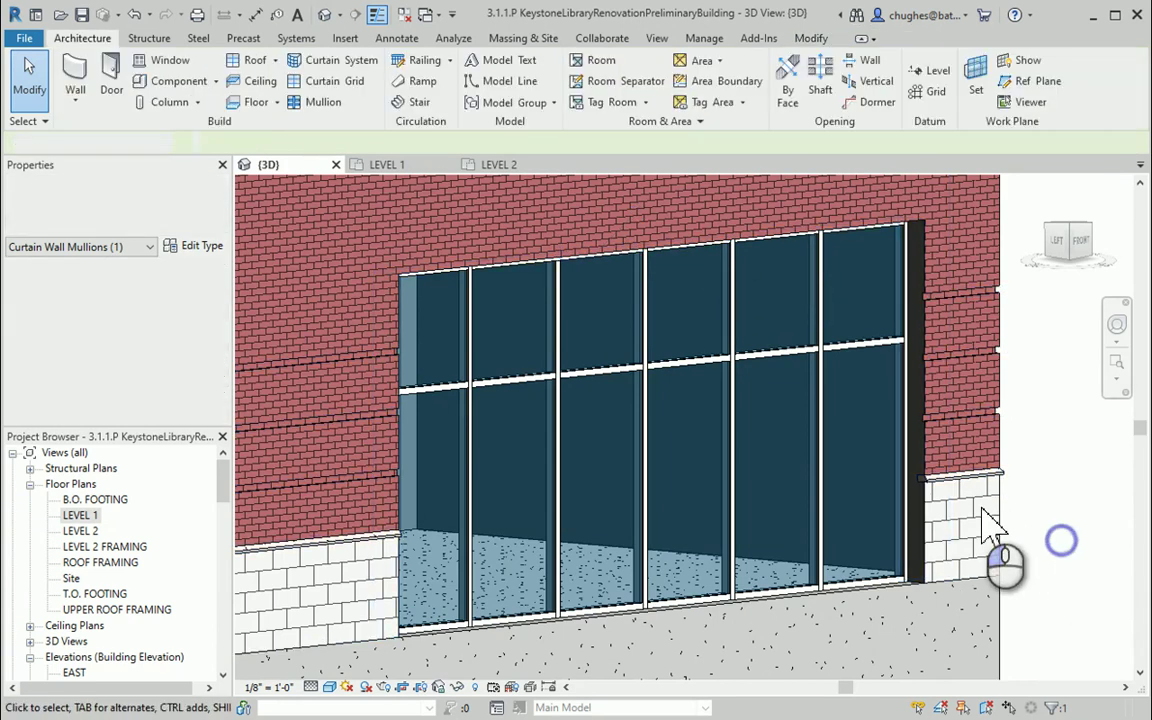
pyautogui.click(920, 515)
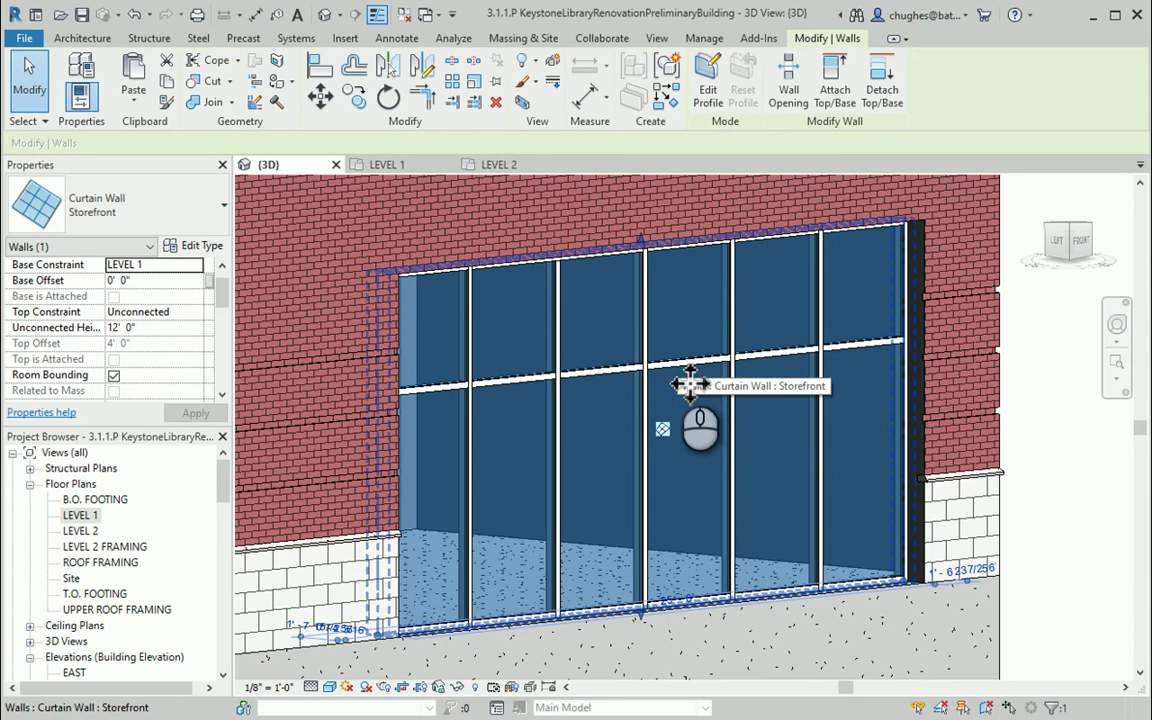
# - Replace the lower glazed panel fourth from the west end of the Level 1 storefront with the Door-Curtain-Wall-Double-Storefront type
pyautogui.press('Tab')
pyautogui.press('Tab')
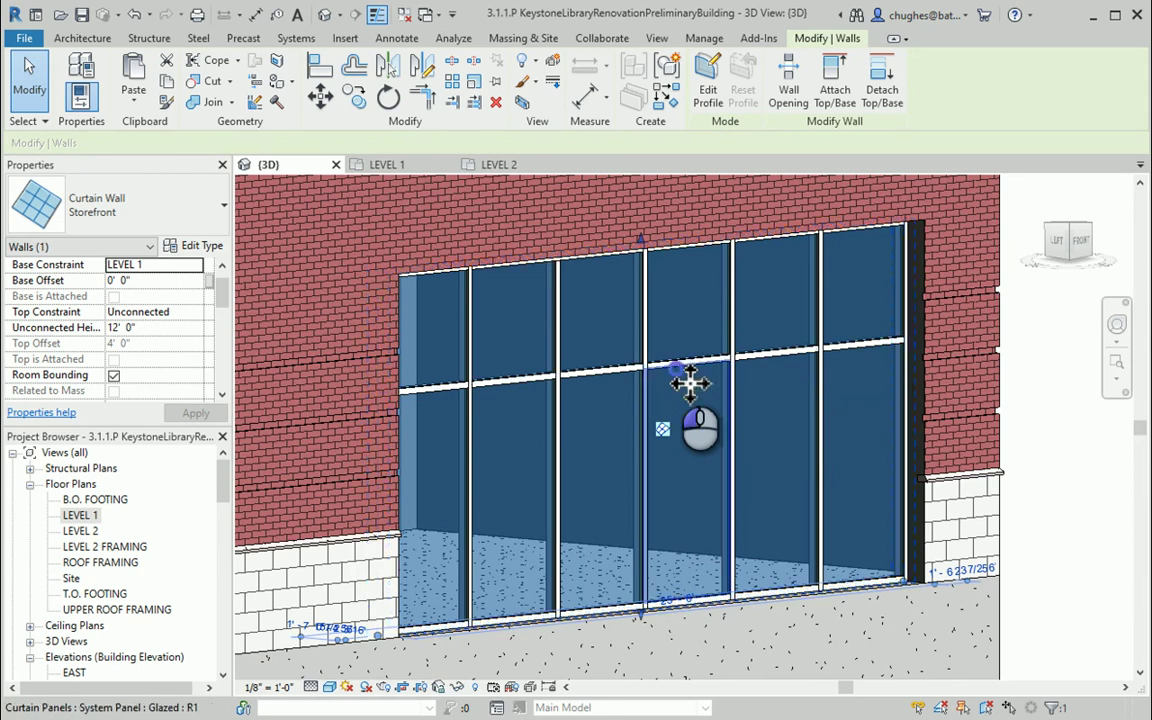
pyautogui.click(690, 383)
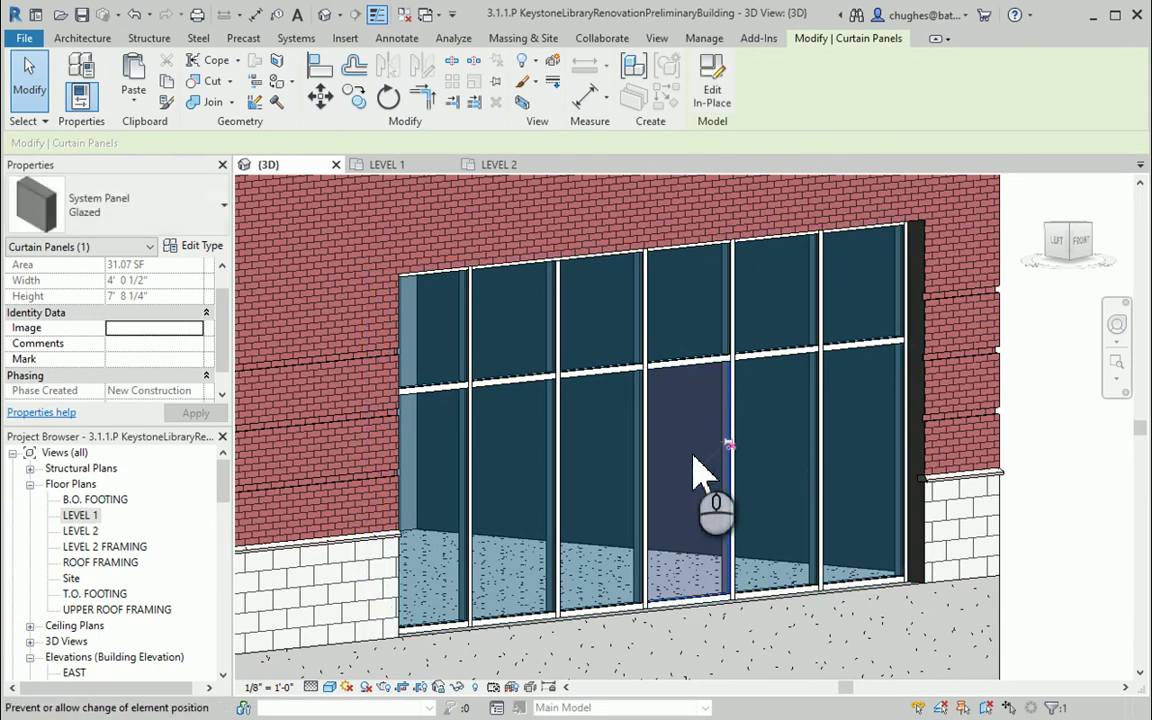
pyautogui.click(115, 222)
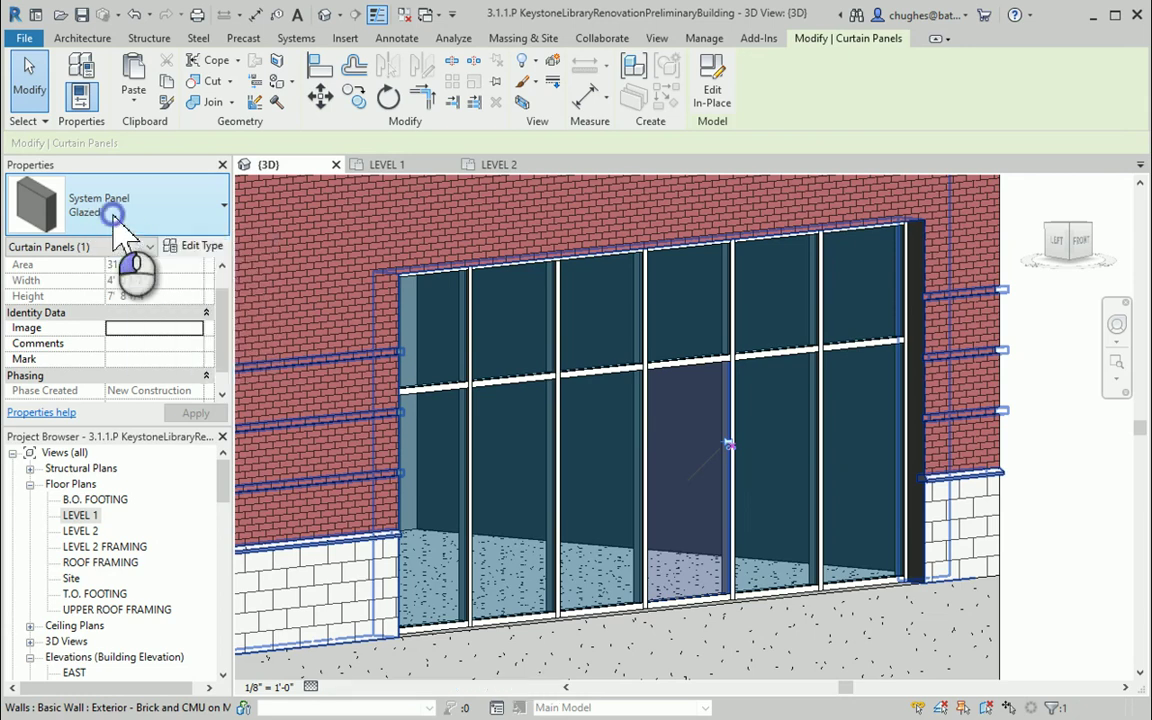
pyautogui.scroll(-1, 113, 333)
pyautogui.scroll(4, 113, 330)
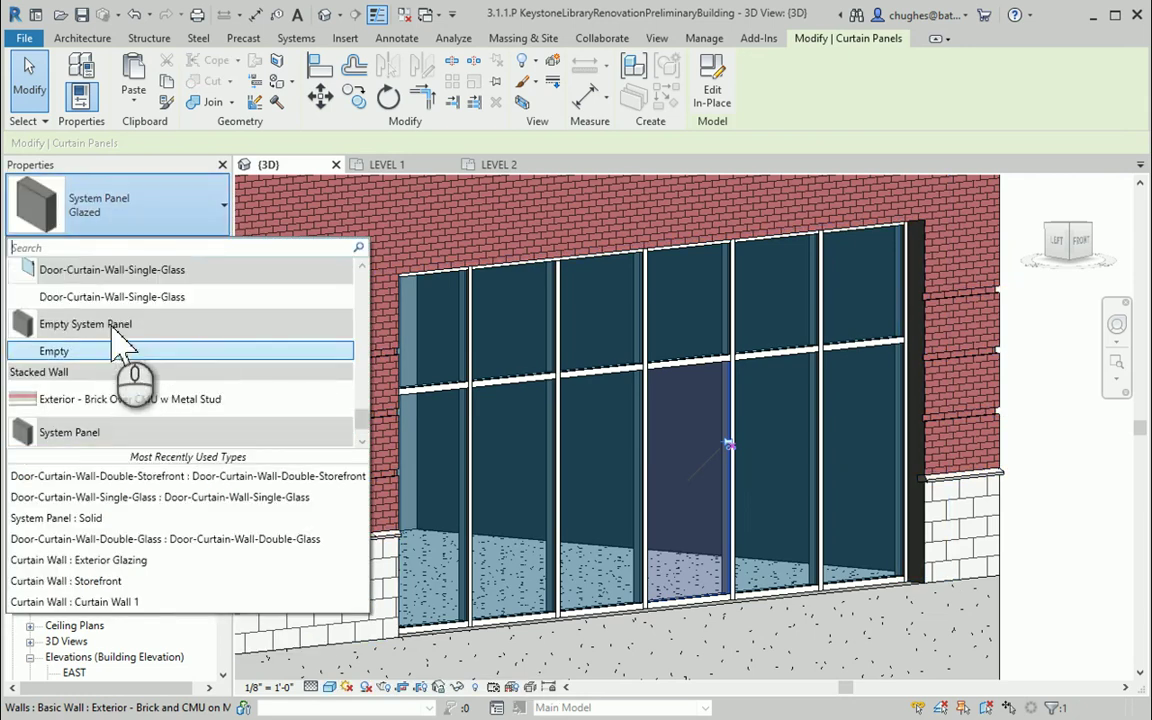
pyautogui.click(110, 368)
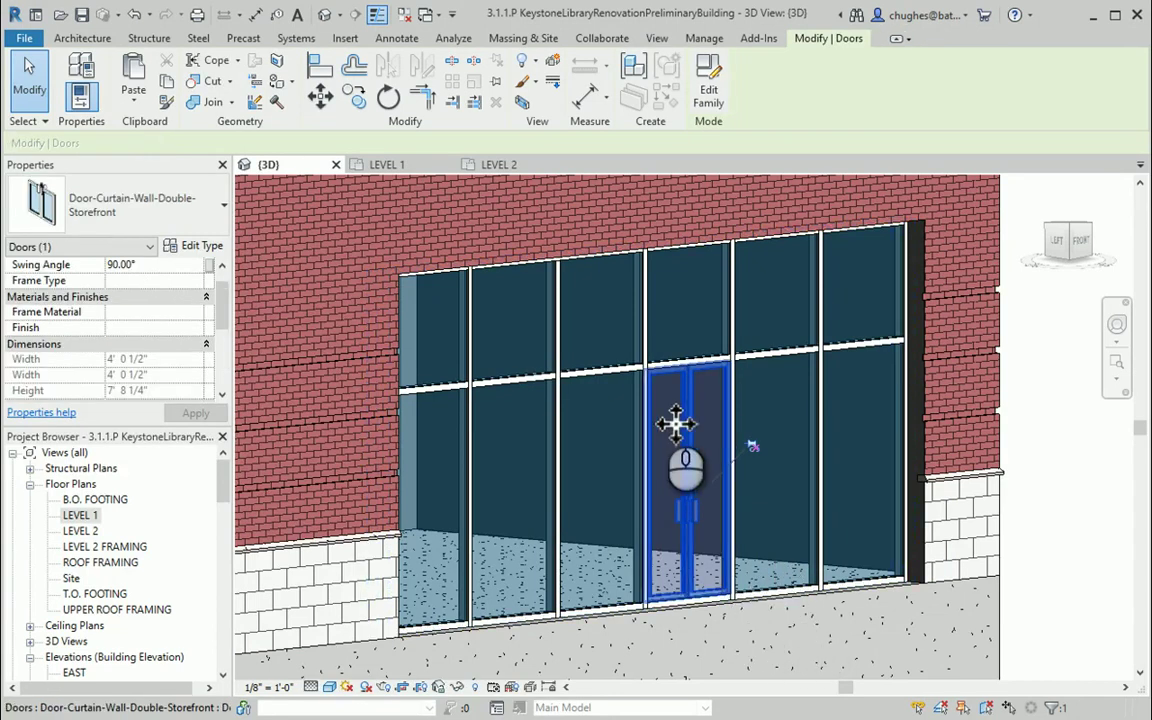
# - Unpin and delete the bottom mullion segment beneath the new storefront double door
pyautogui.scroll(5, 713, 625)
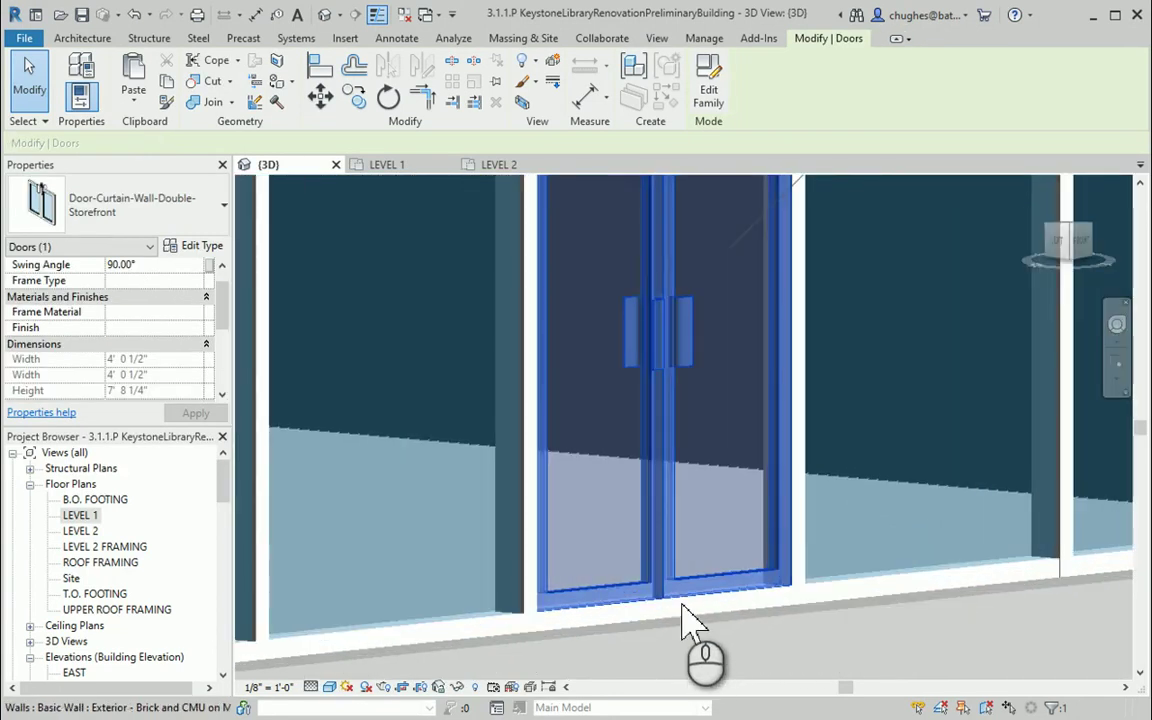
pyautogui.click(684, 610)
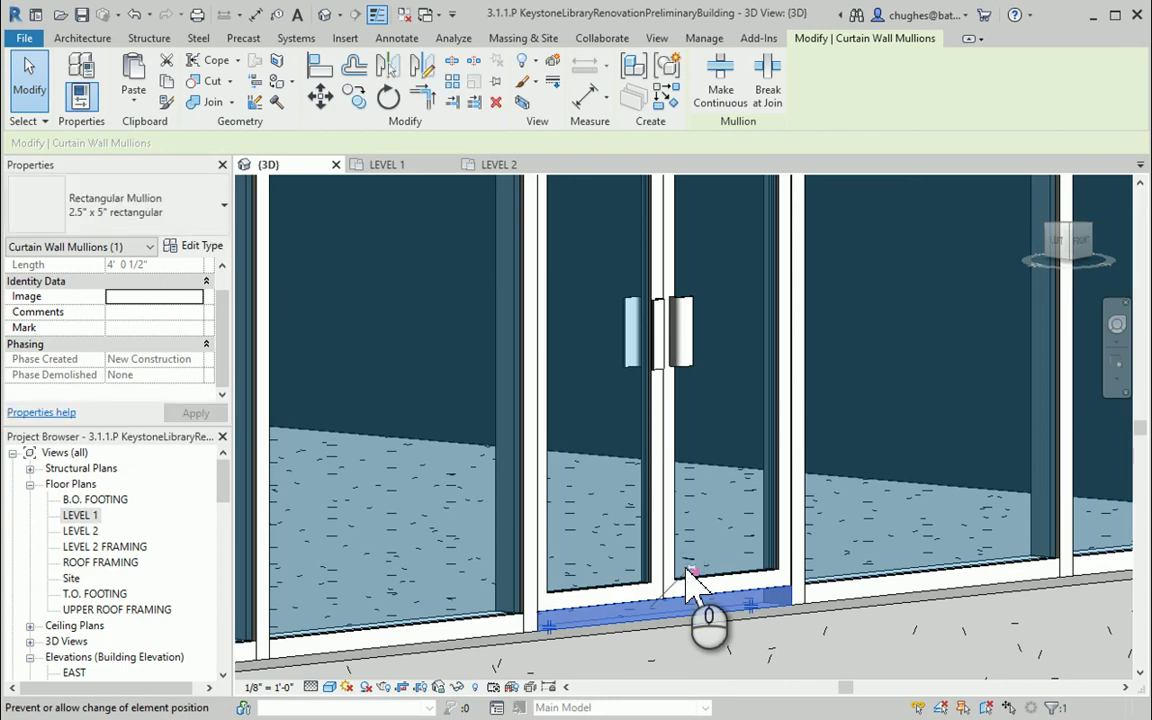
pyautogui.press('Escape')
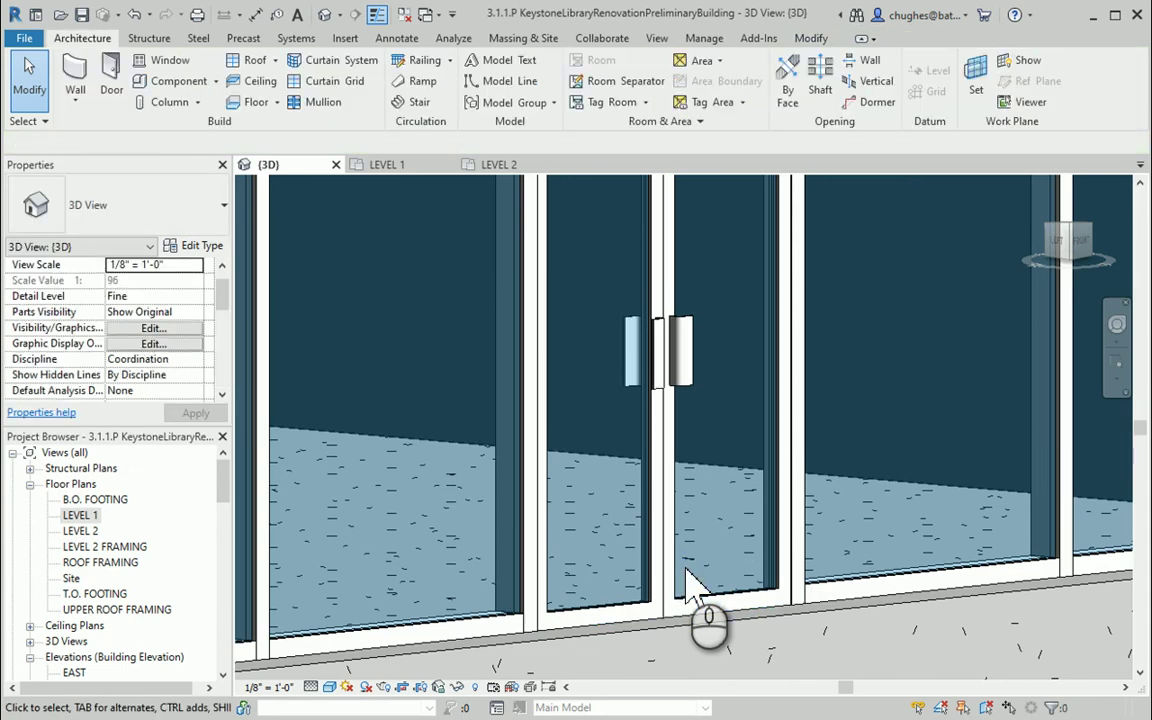
# - Examine the Level 1 storefront with its double door and the Level 2 curtain wall doors in the 3D view
pyautogui.scroll(-3, 690, 588)
pyautogui.scroll(-4, 688, 580)
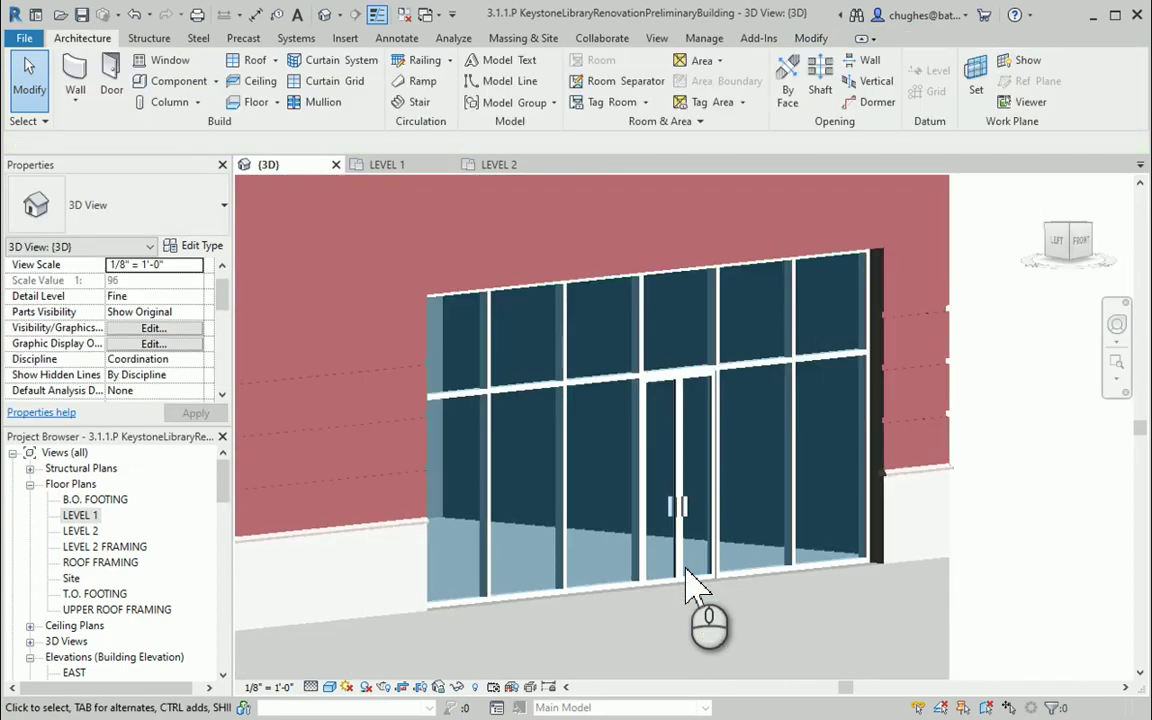
pyautogui.scroll(-1, 710, 545)
pyautogui.click(1013, 476)
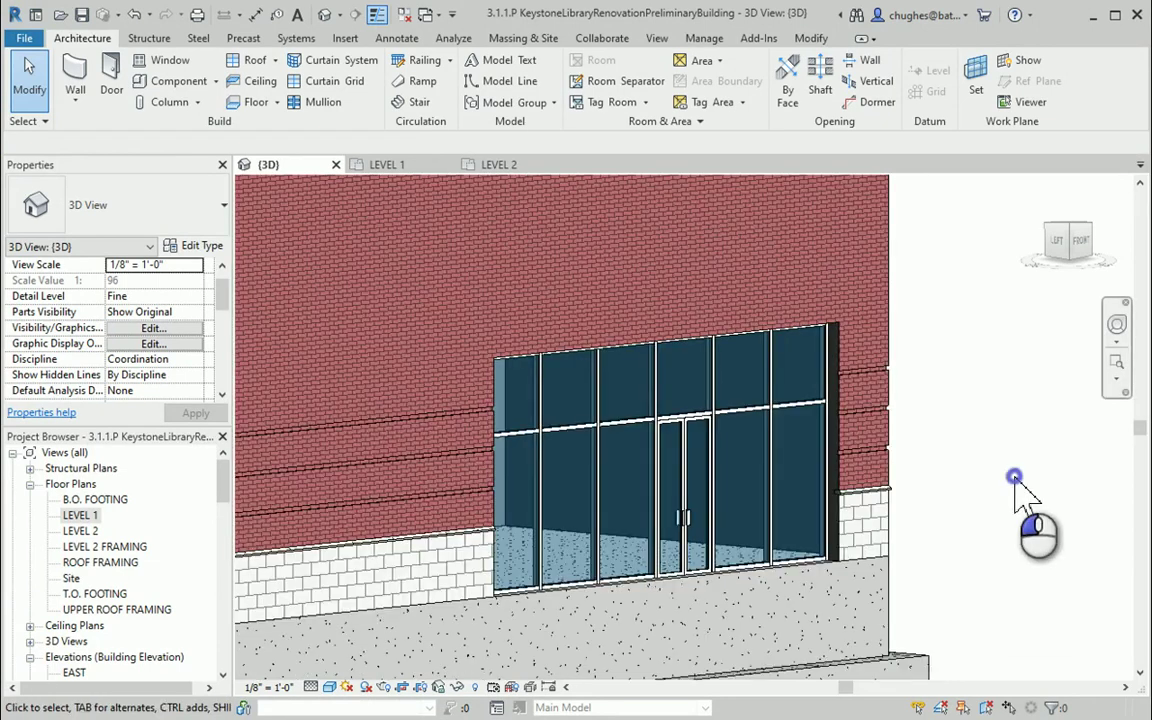
pyautogui.scroll(-3, 887, 525)
pyautogui.scroll(-6, 897, 545)
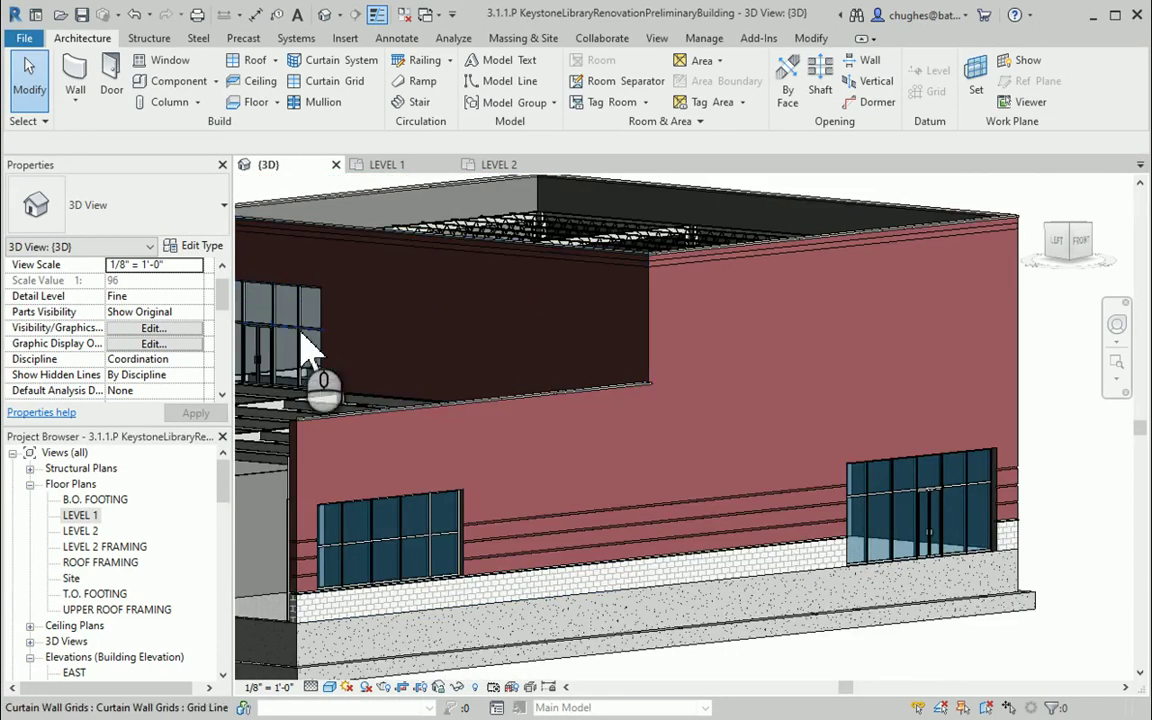
pyautogui.moveTo(310, 350); pyautogui.dragTo(448, 490, button='middle')
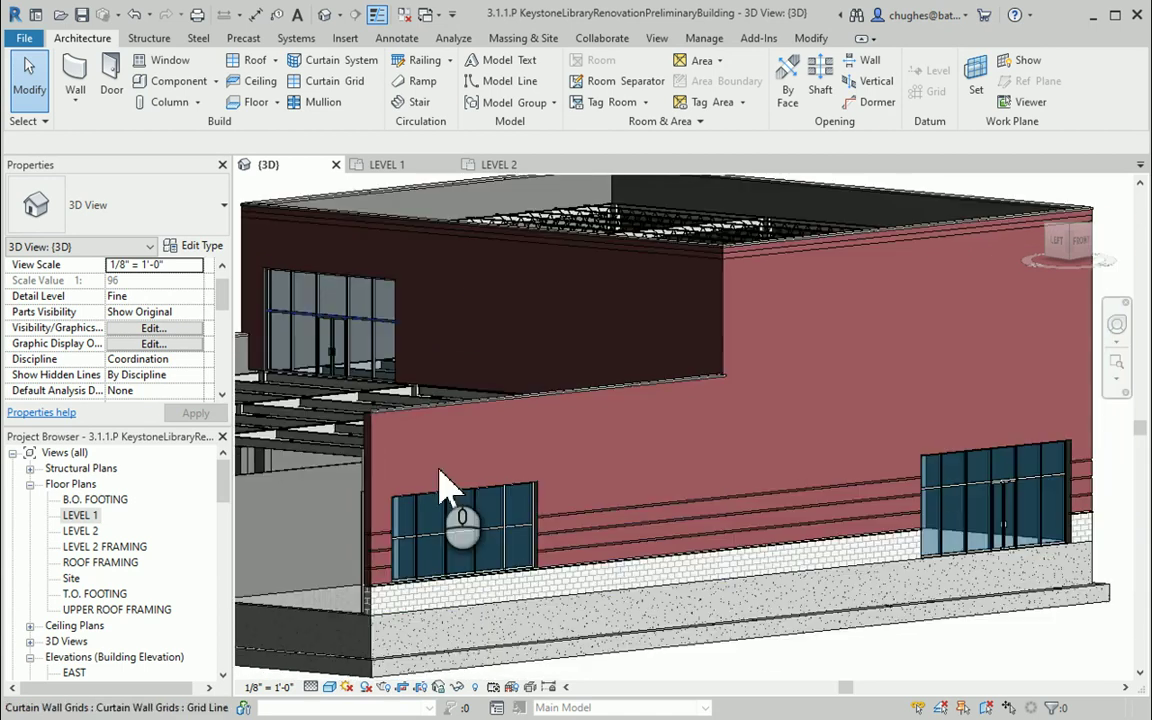
pyautogui.scroll(2, 1040, 538)
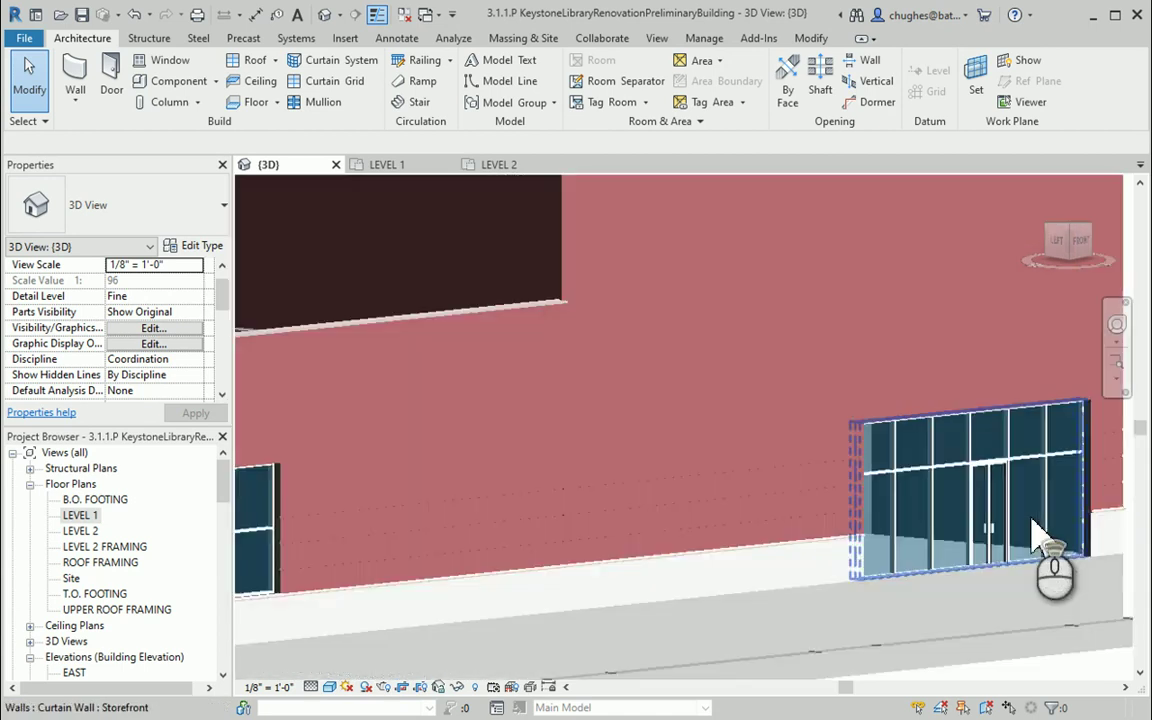
pyautogui.scroll(2, 1031, 518)
pyautogui.moveTo(944, 471); pyautogui.dragTo(689, 485, button='middle')
pyautogui.scroll(-1, 689, 485)
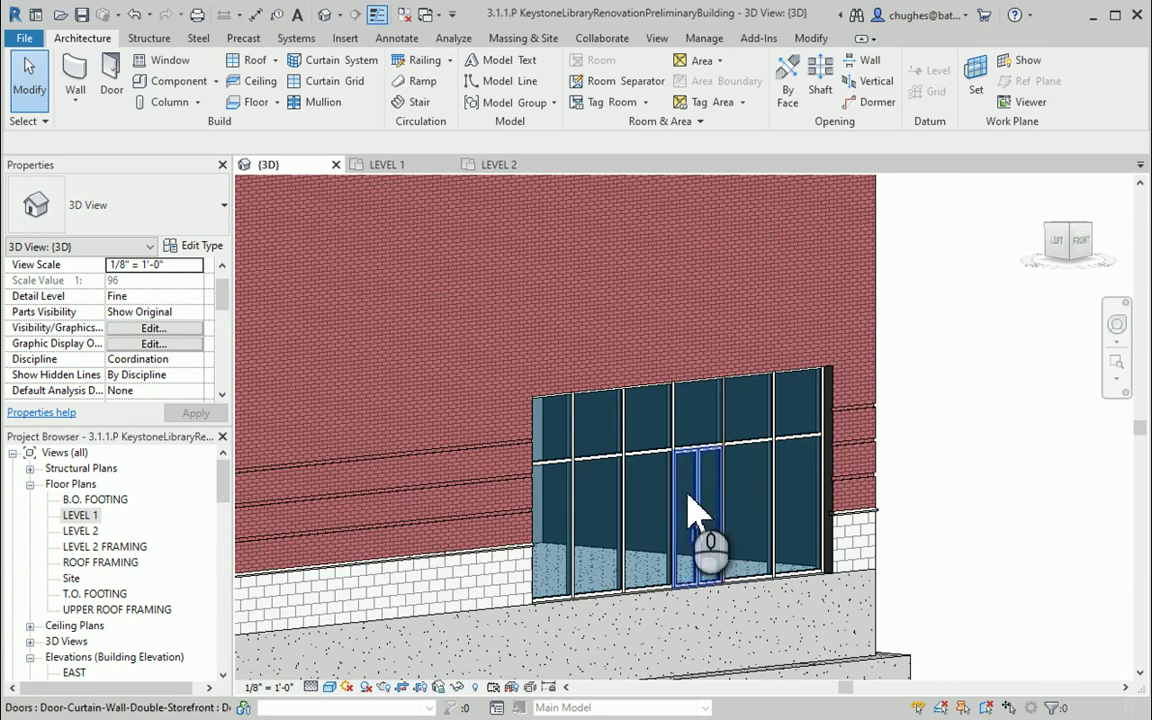
pyautogui.scroll(-3, 681, 565)
pyautogui.moveTo(681, 578); pyautogui.dragTo(899, 538, button='middle')
pyautogui.scroll(-1, 918, 352)
# - Return to the home 3D view, then reveal hidden elements to unhide the lower west exterior wall and leave that mode
pyautogui.click(1038, 185)
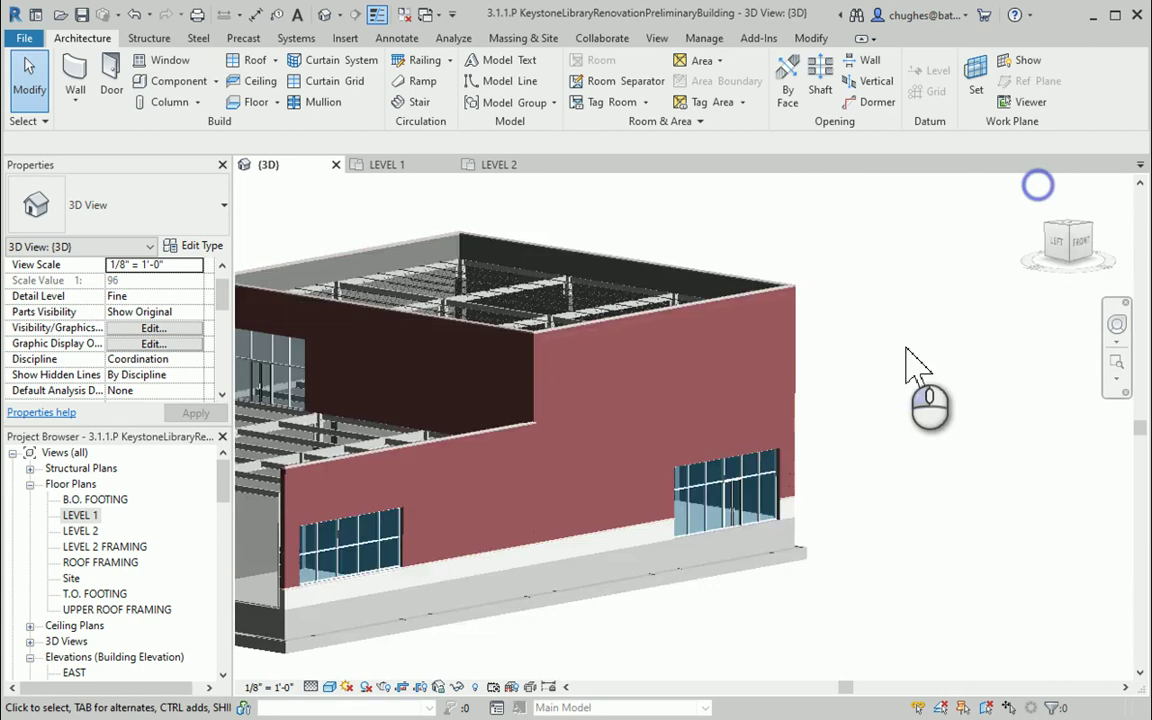
pyautogui.scroll(5, 905, 366)
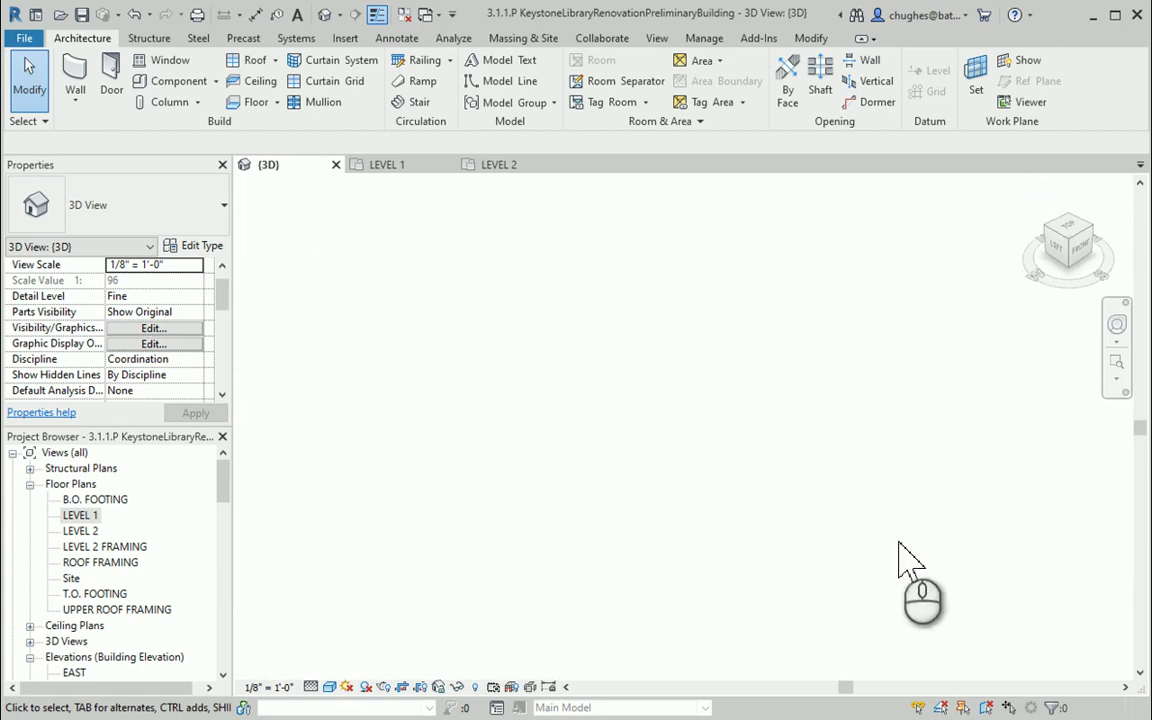
pyautogui.middleClick(810, 465)
pyautogui.middleClick(810, 465)
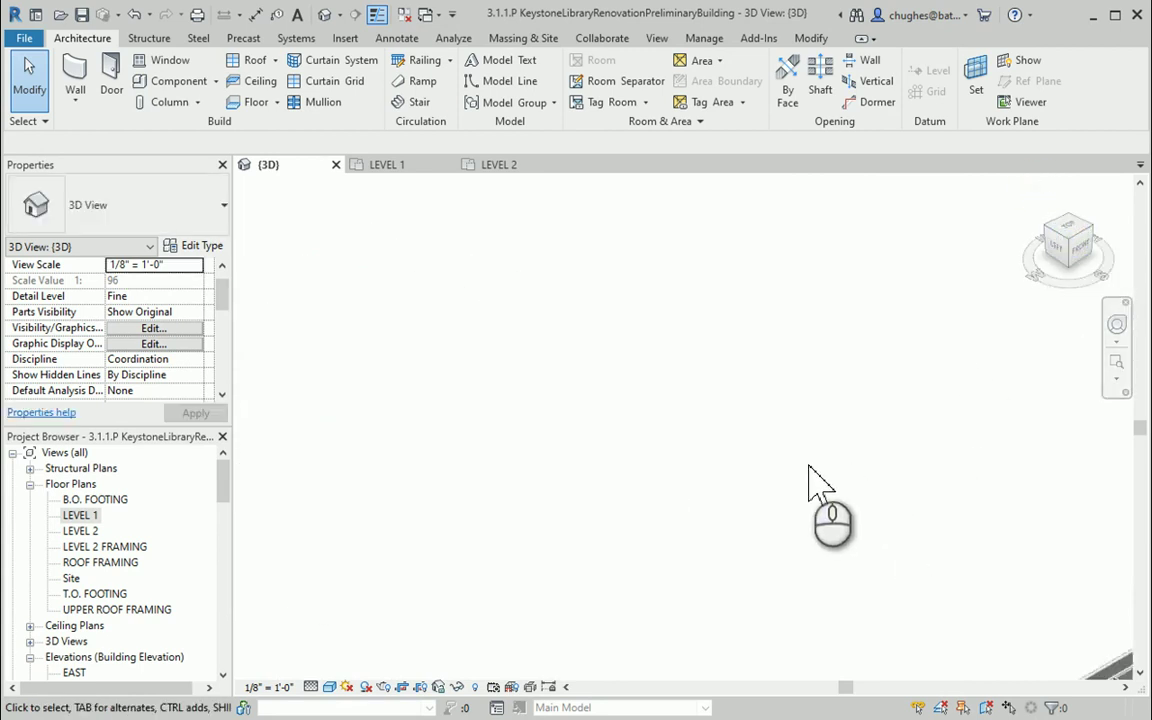
pyautogui.click(475, 687)
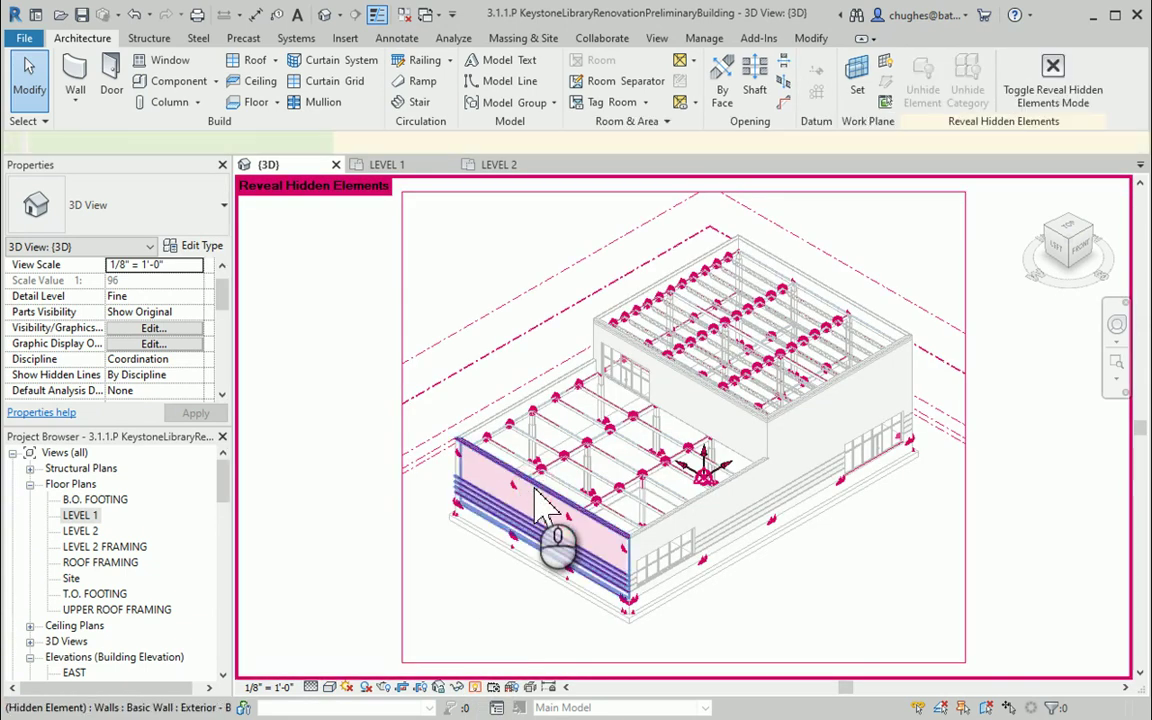
pyautogui.rightClick(550, 490)
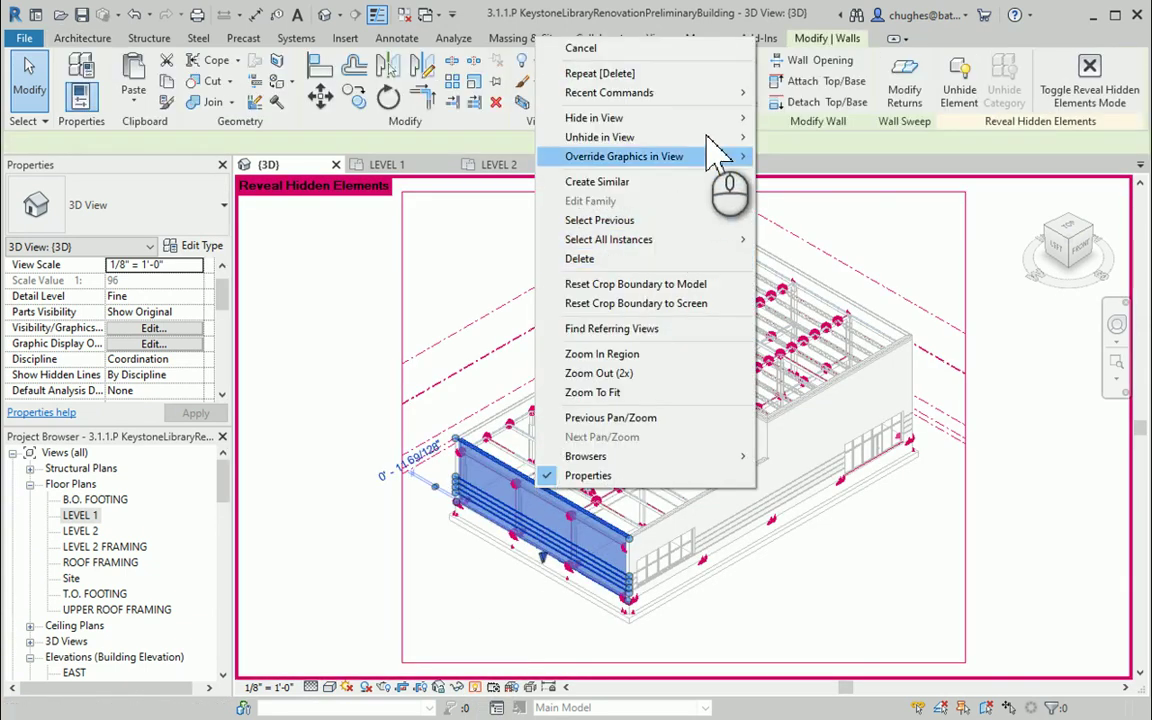
pyautogui.moveTo(720, 138)
pyautogui.click(800, 138)
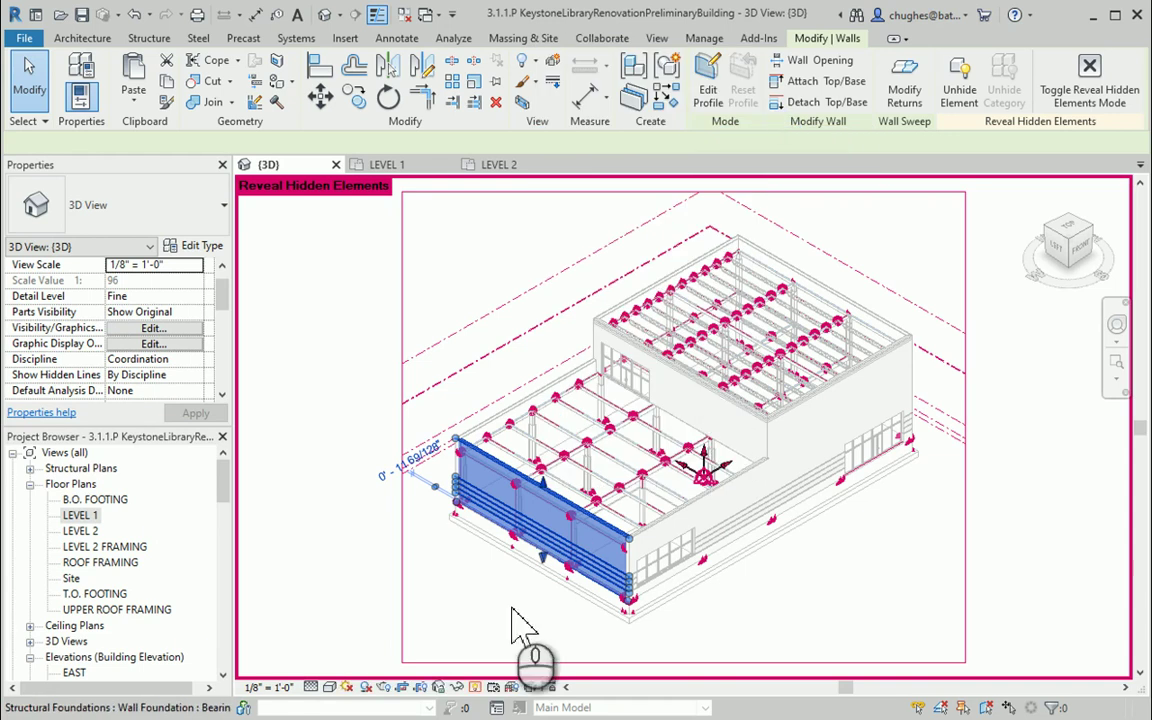
pyautogui.click(475, 687)
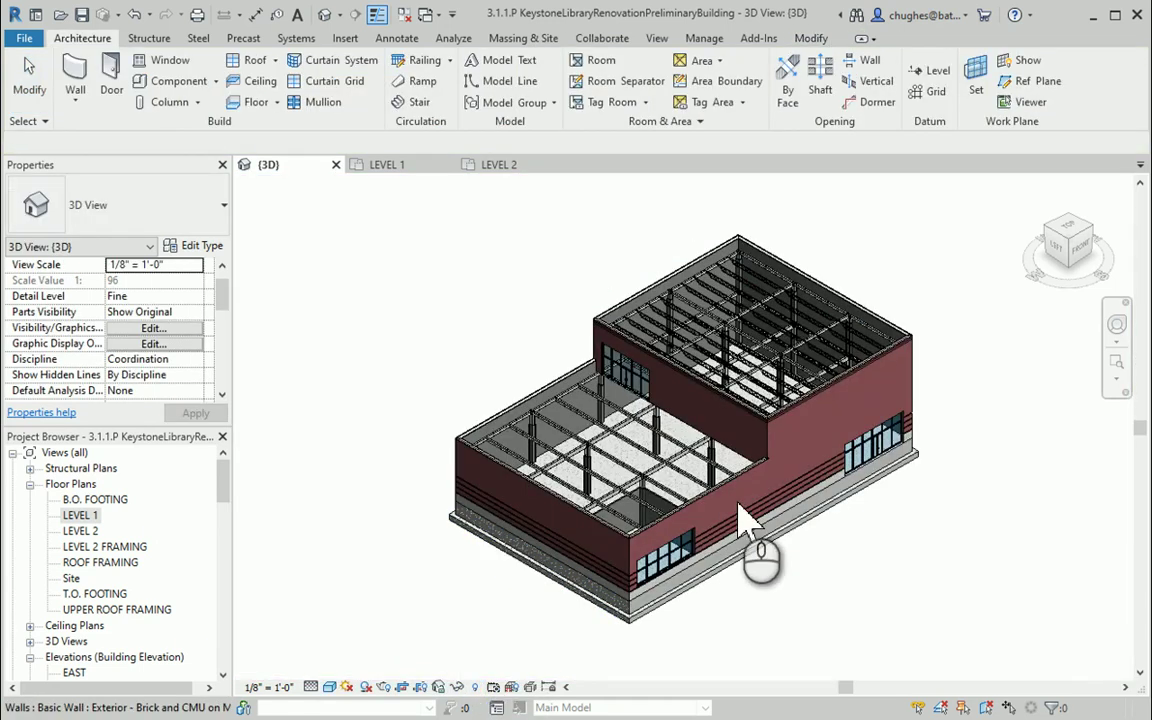
pyautogui.scroll(5, 760, 500)
pyautogui.moveTo(746, 483); pyautogui.dragTo(757, 433, button='middle')
pyautogui.scroll(-1, 757, 432)
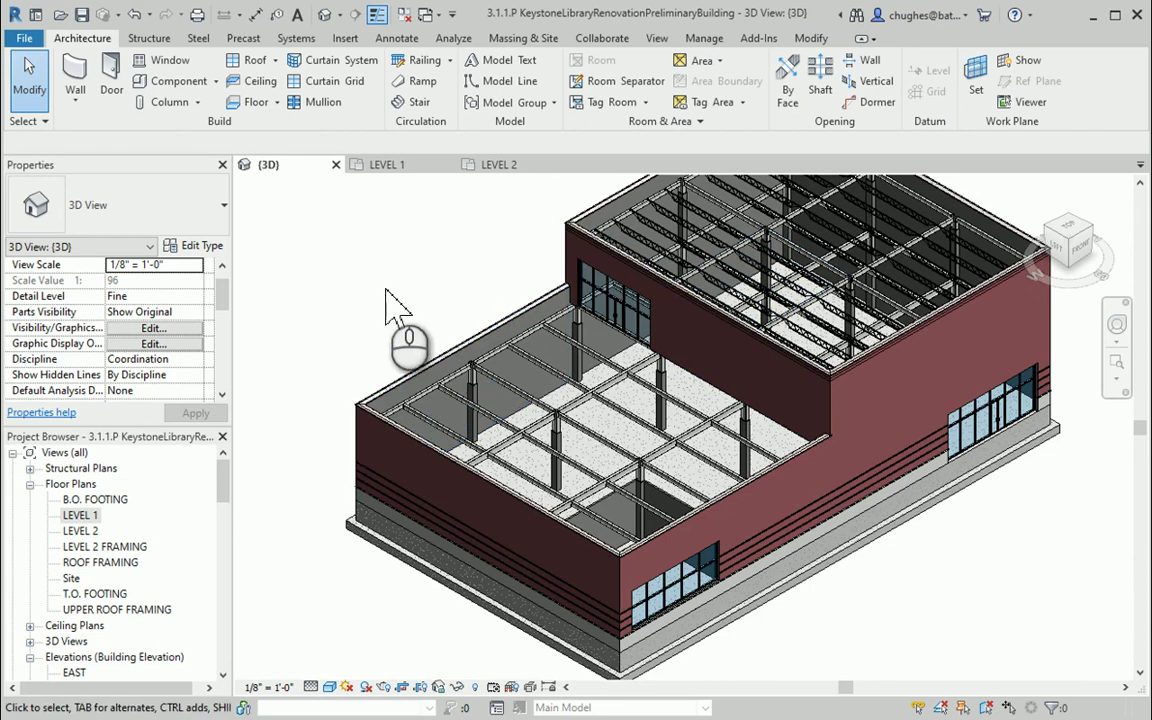
pyautogui.scroll(-1, 394, 297)
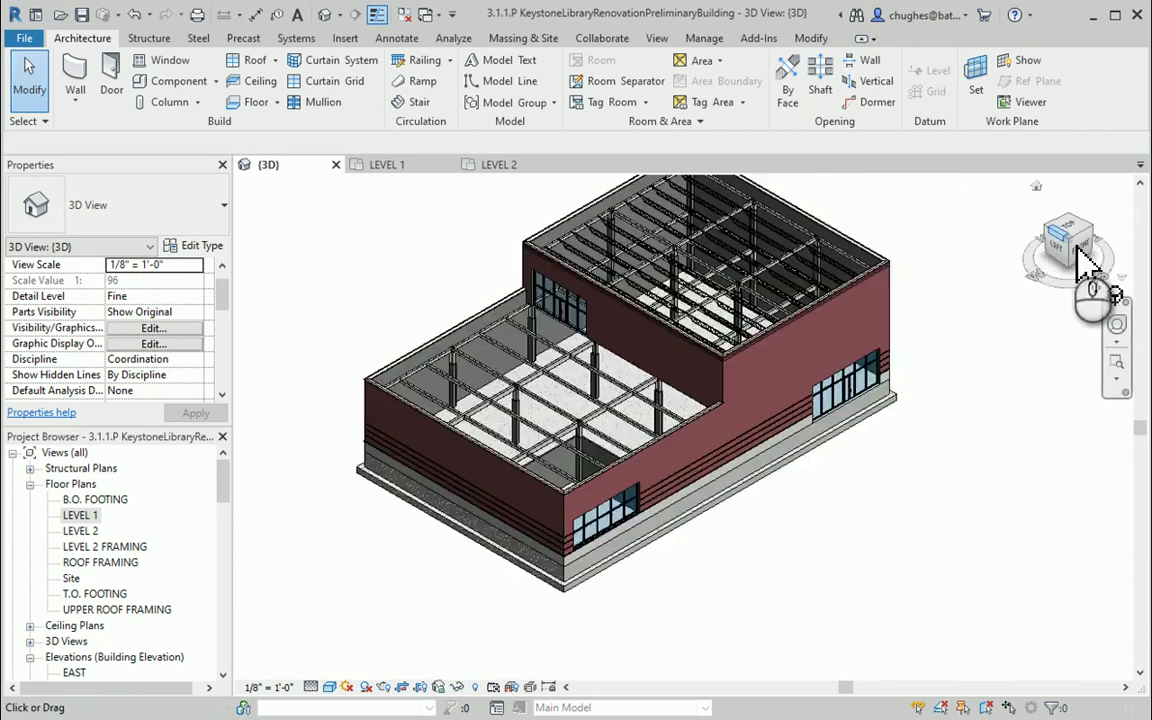